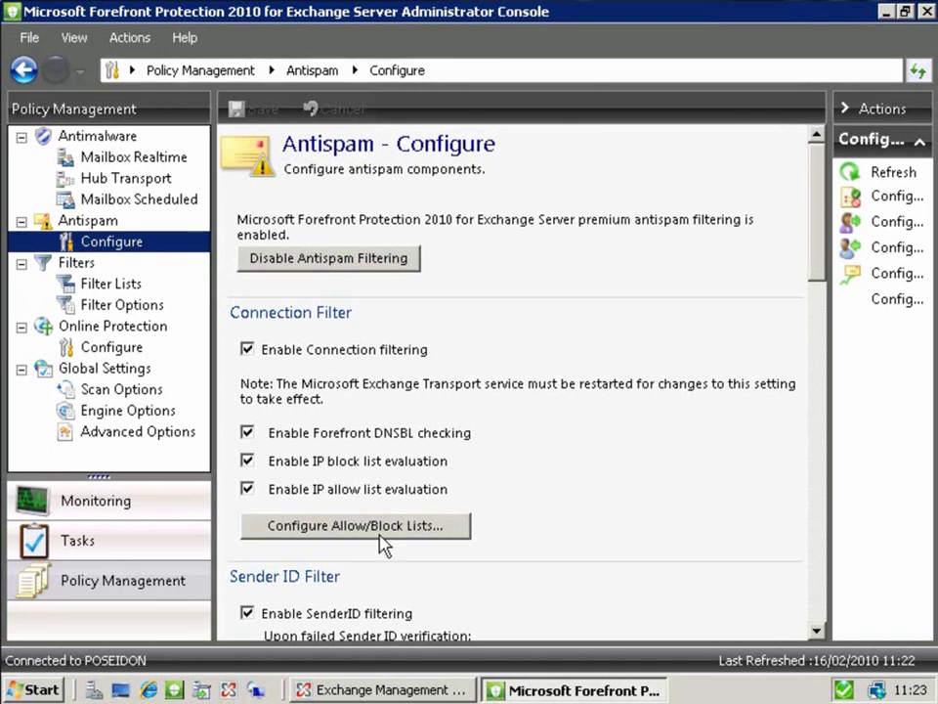
View the connection filter's IP allow list and close the Allow/Block Lists dialog without changes.
left_click(356, 532)
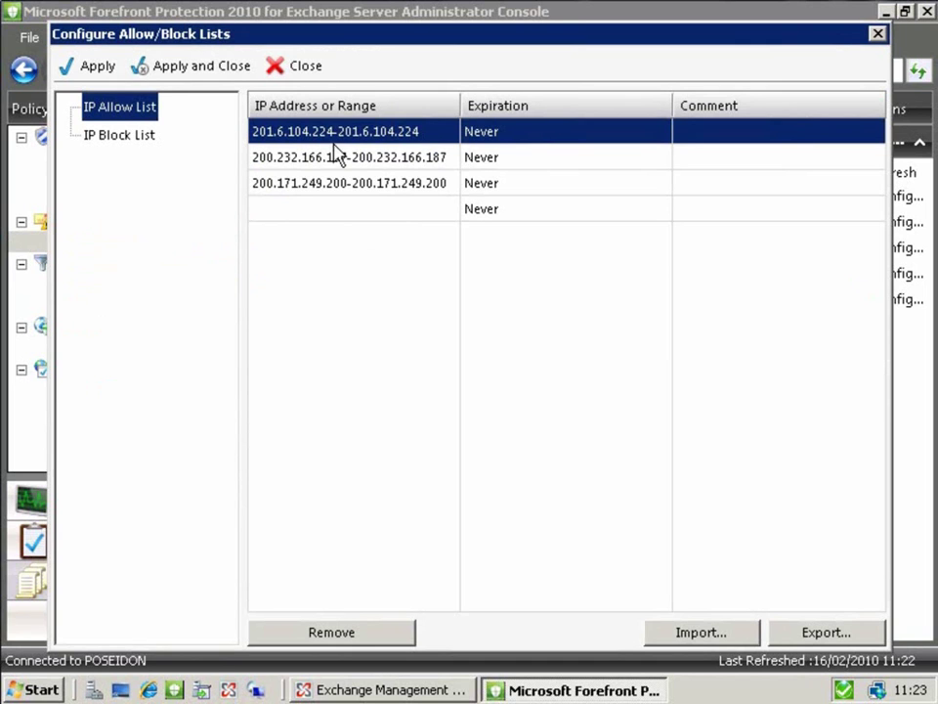
left_click(303, 67)
left_click(304, 66)
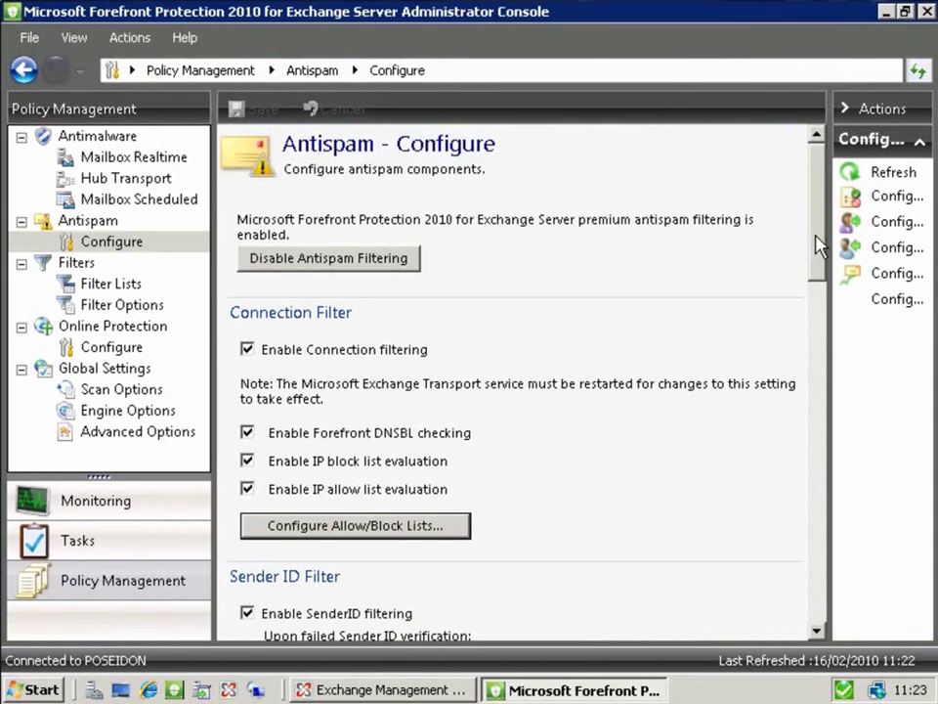
View the Sender ID and sender filter settings, including the blocked senders and blocked domains lists.
left_click(828, 344)
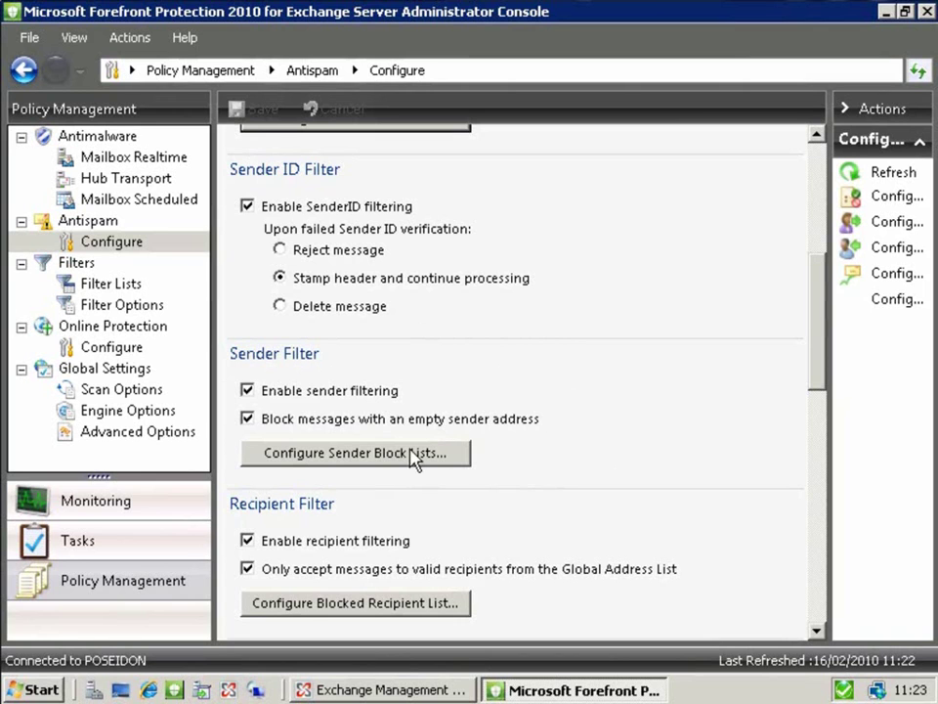
left_click(334, 457)
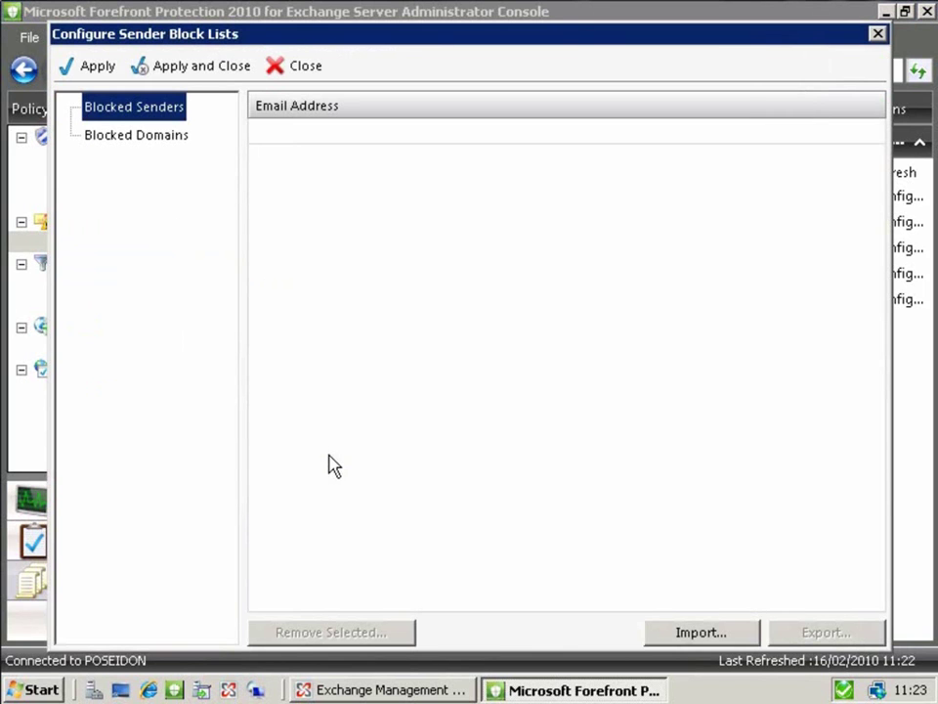
left_click(153, 137)
left_click(146, 112)
left_click(878, 33)
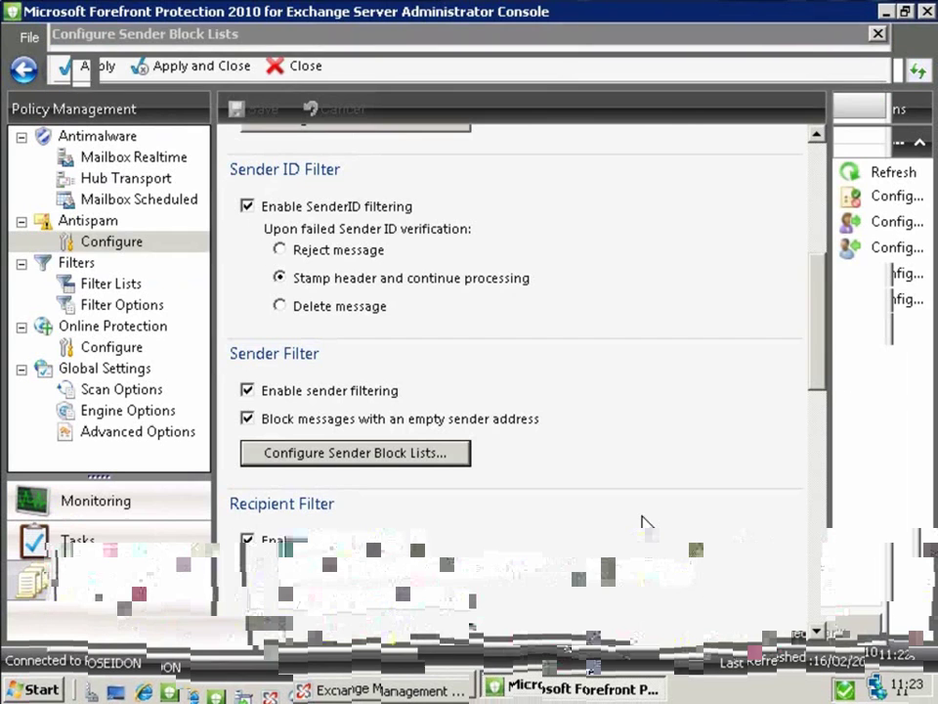
View the recipient filter settings and the Blocked Recipients list, leaving the list unedited.
left_click_drag(819, 337, 824, 415)
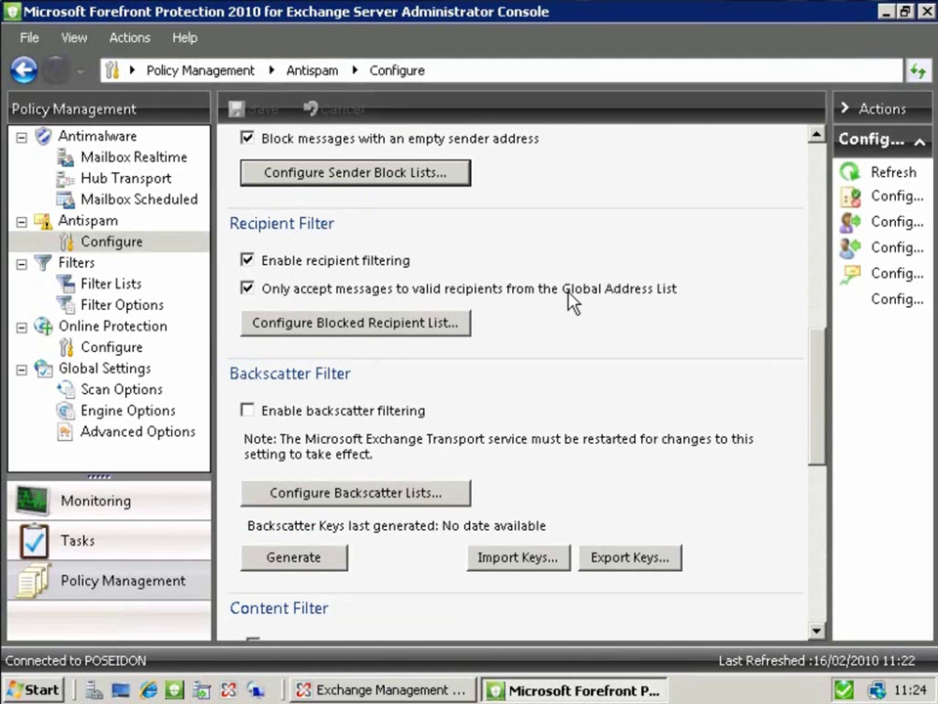
left_click(372, 326)
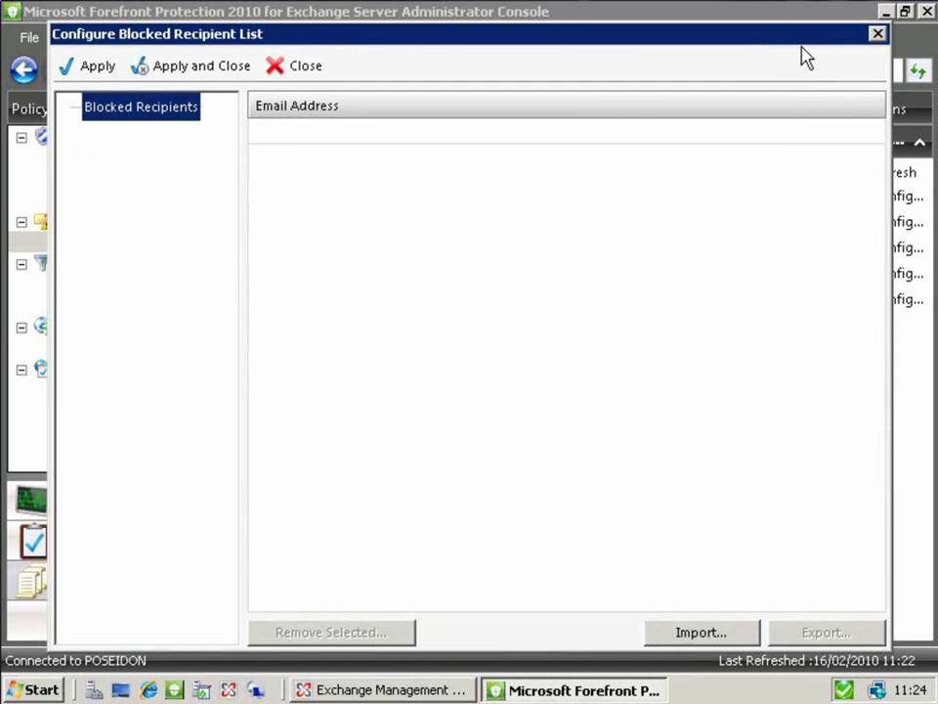
left_click(878, 33)
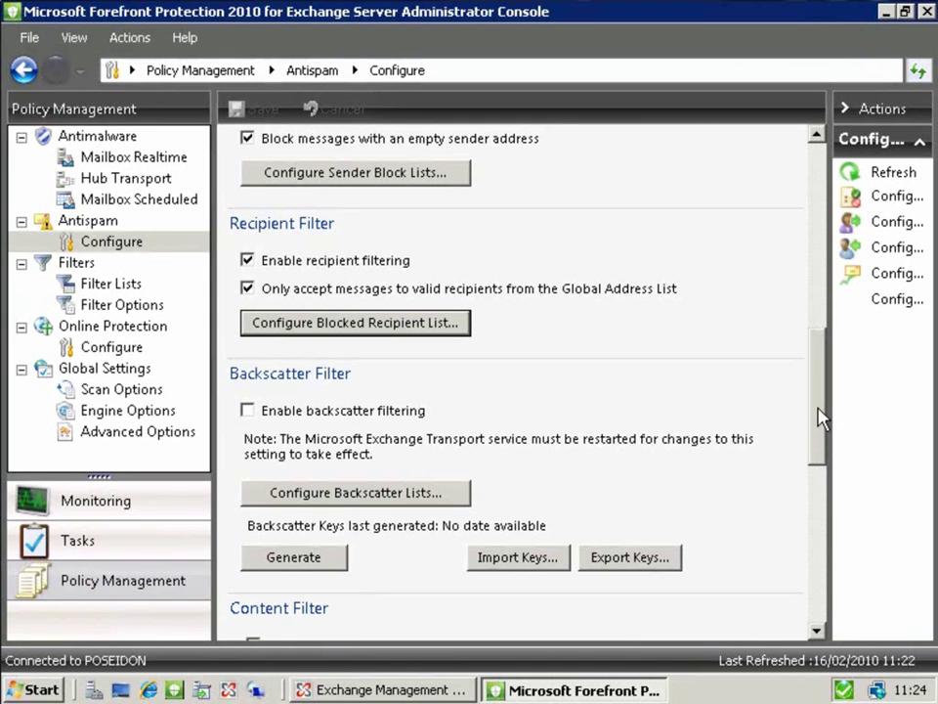
Check the backscatter filter's Excluded Domains and Reject DSNs from Domain lists, then close them.
left_click_drag(819, 411, 819, 444)
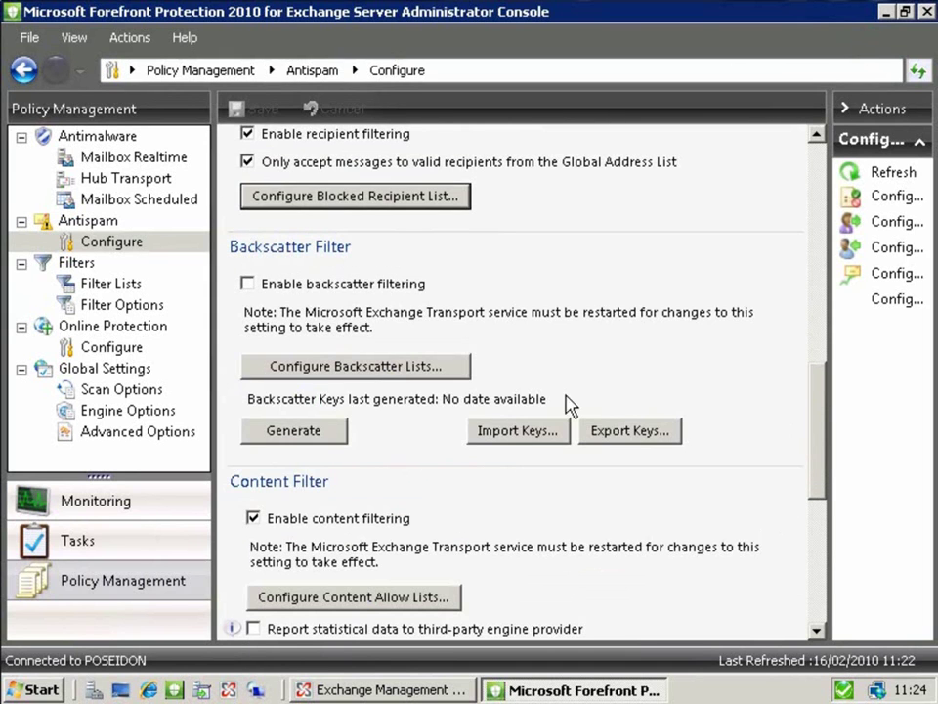
left_click(357, 373)
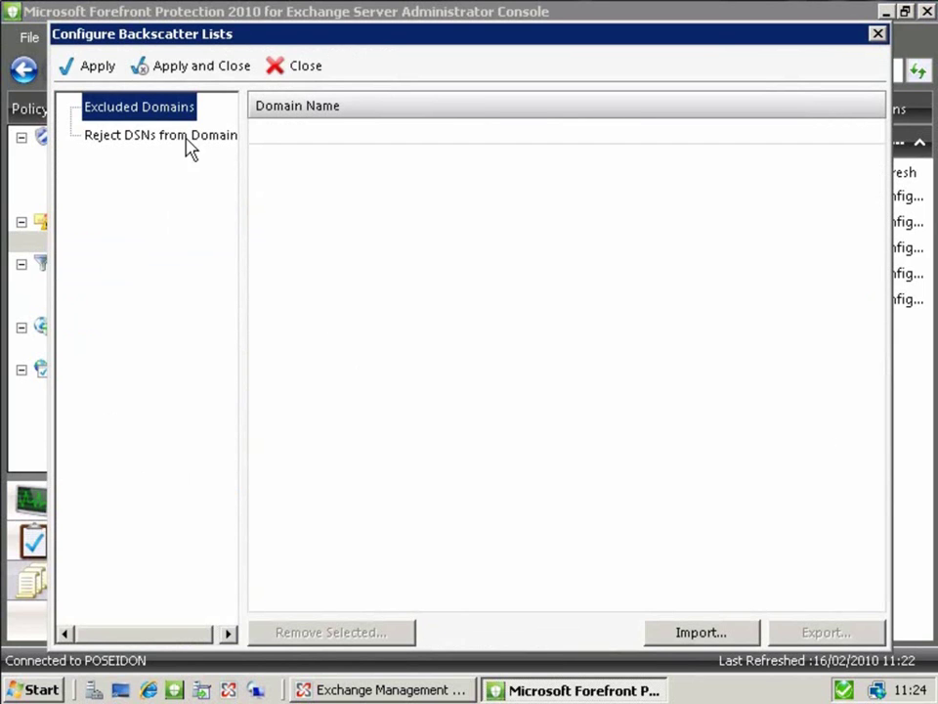
left_click(150, 141)
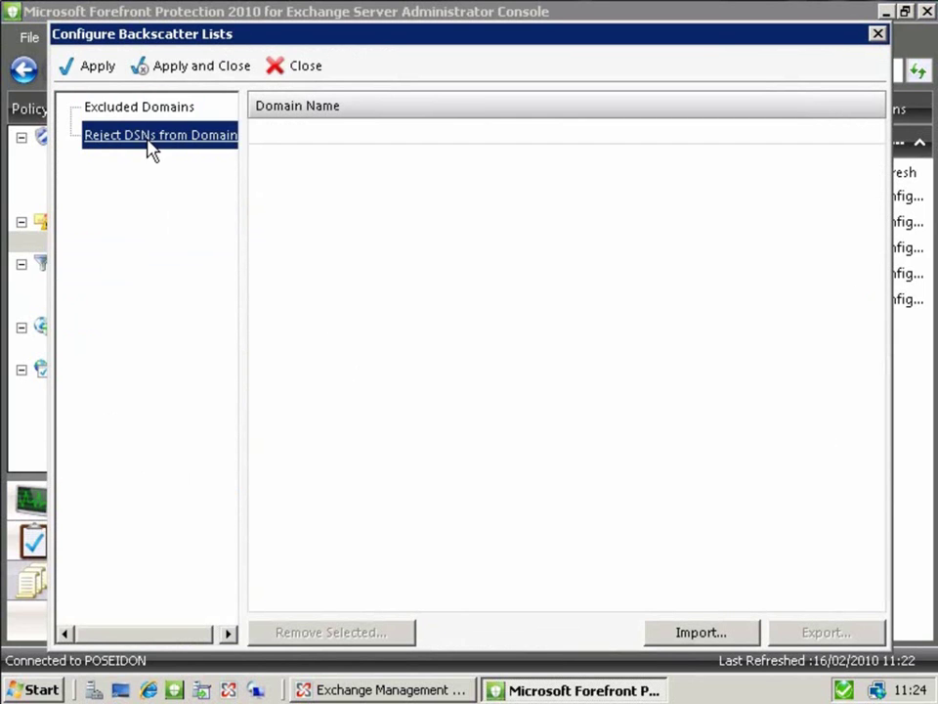
left_click(145, 111)
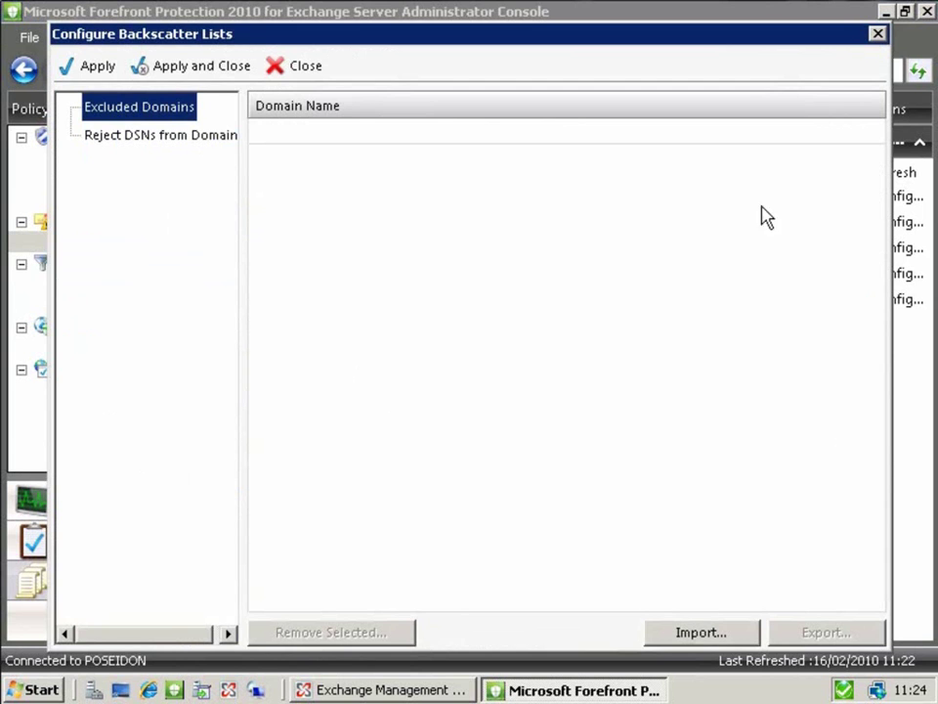
left_click(877, 33)
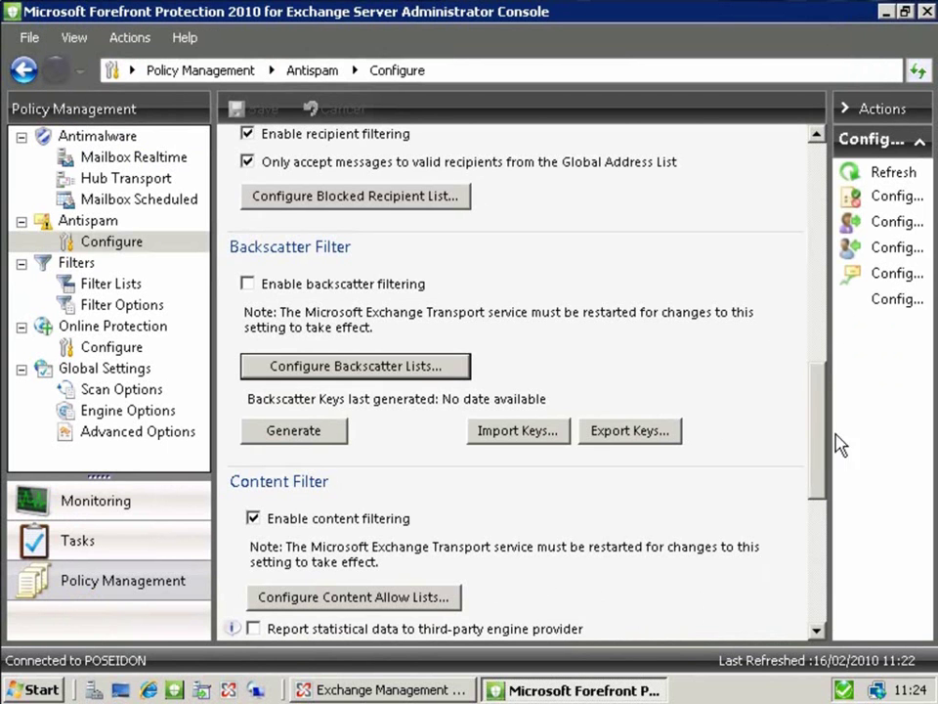
Examine the content filter's allow lists for recipients, senders and sender domains.
left_click_drag(824, 494, 824, 565)
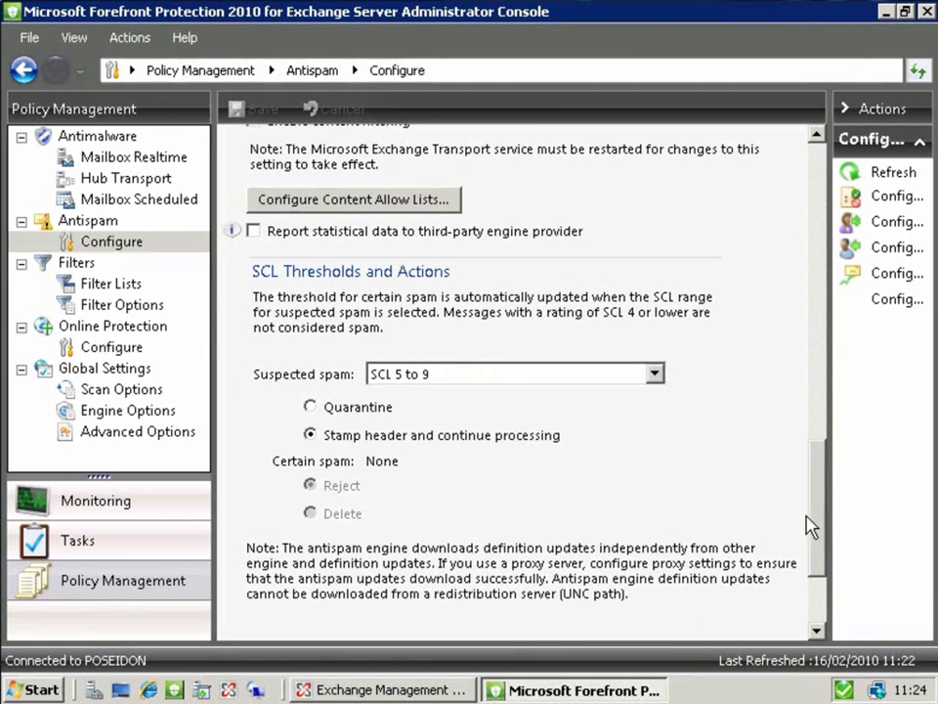
scroll(488, 312, "up", 3)
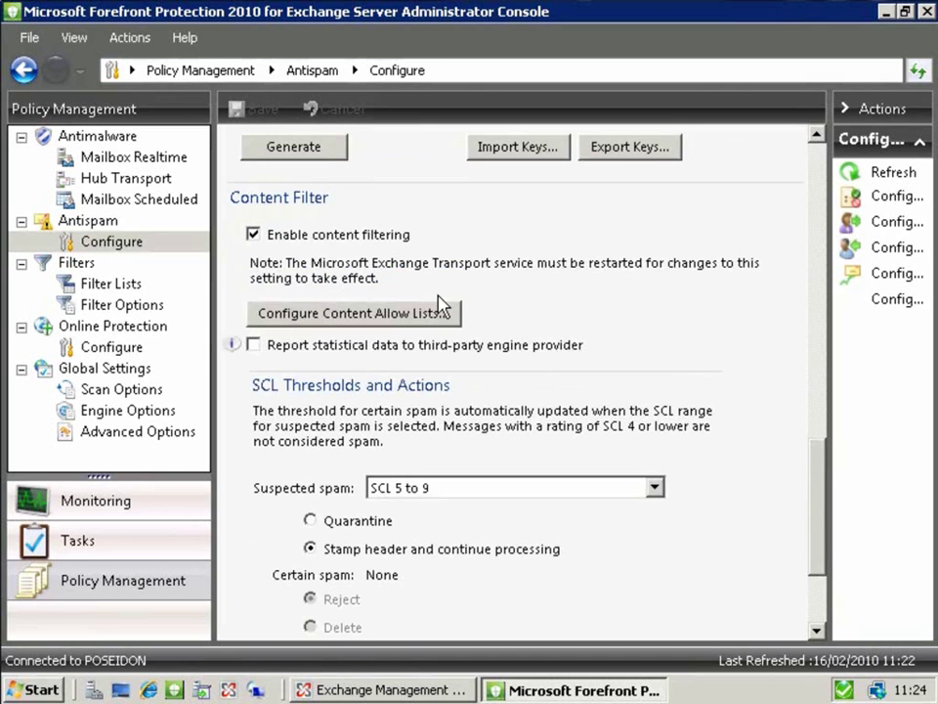
left_click(333, 314)
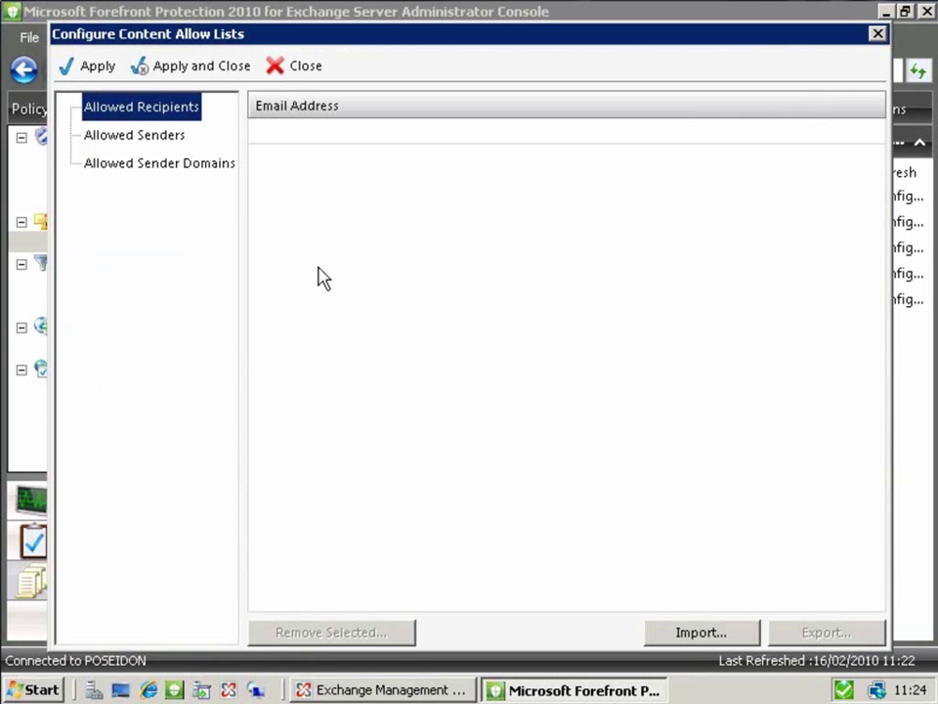
left_click(162, 136)
left_click(162, 164)
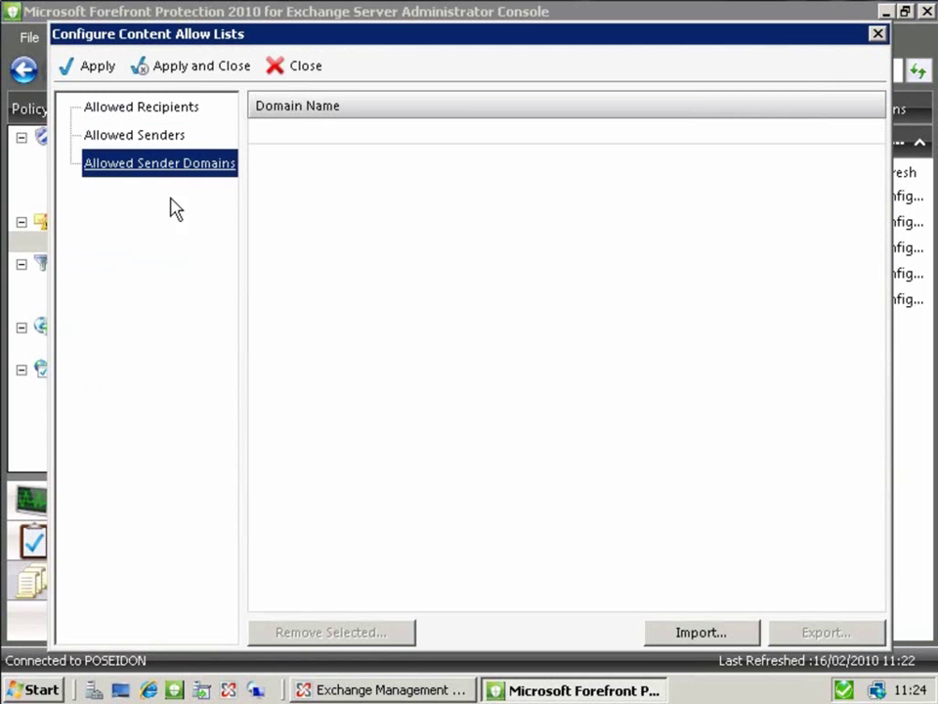
left_click(878, 36)
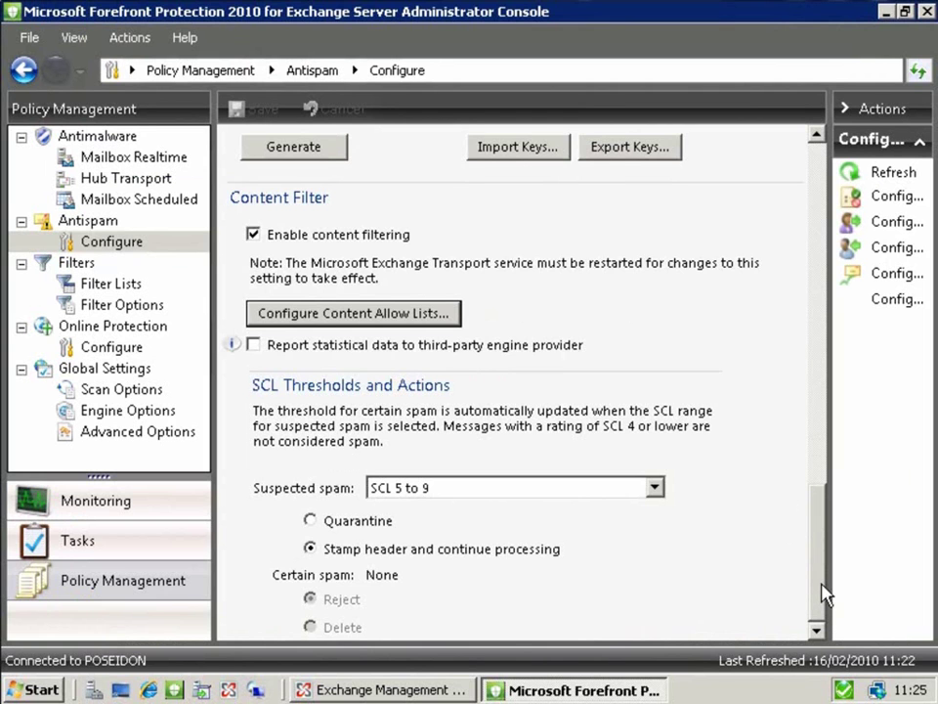
Try the SCL 5 to 8 range for suspected spam in the content filter and discard the change.
scroll(824, 593, "down", 3)
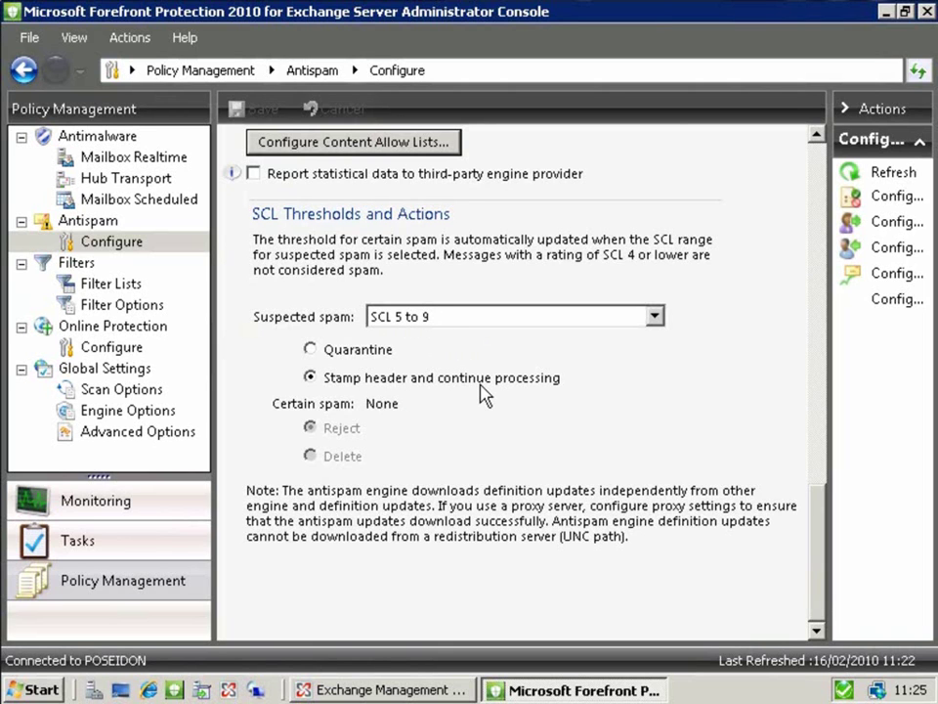
left_click(530, 319)
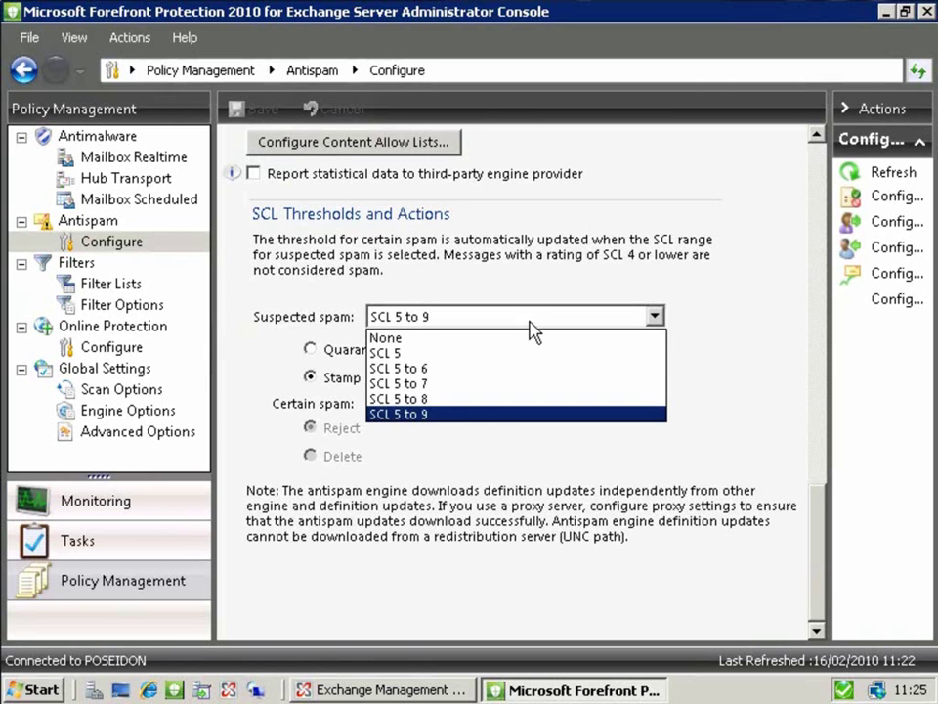
left_click(430, 399)
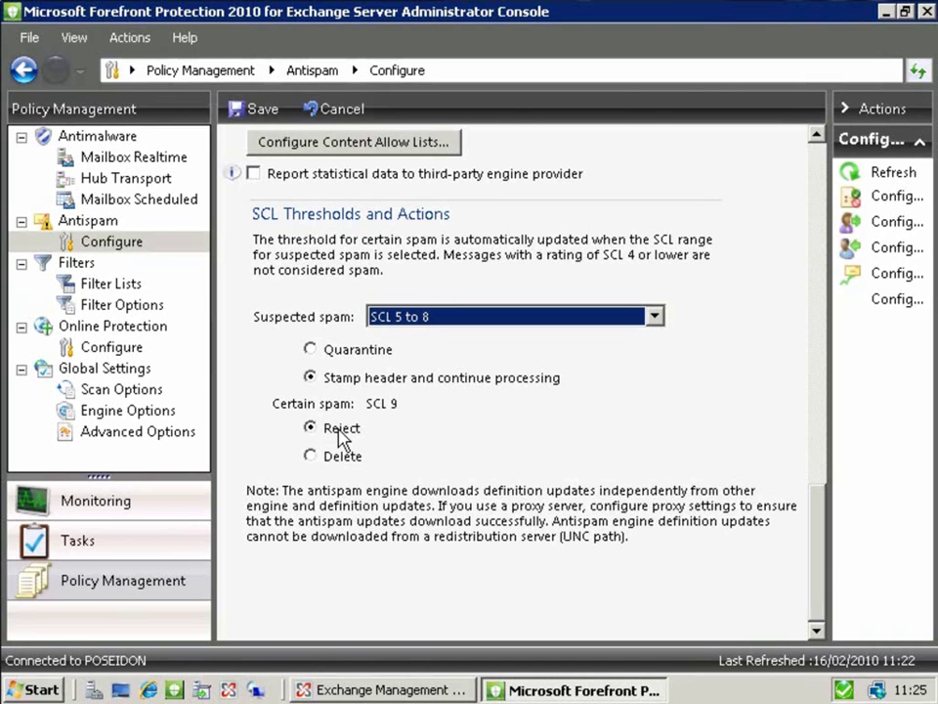
left_click(338, 108)
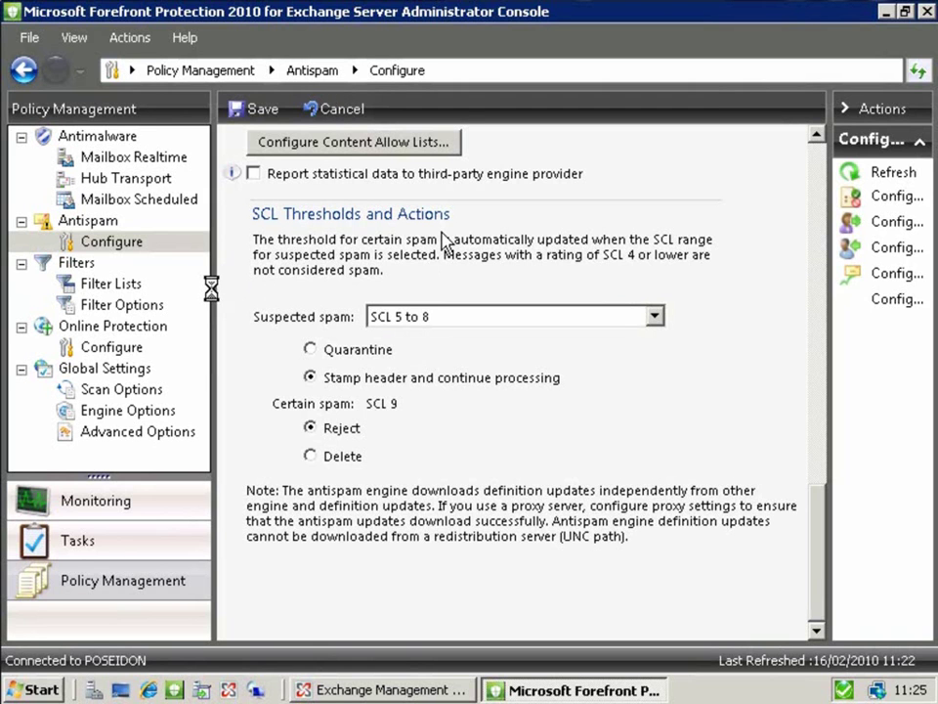
Start a new file-type filter list that filters files with specific name patterns.
left_click(113, 285)
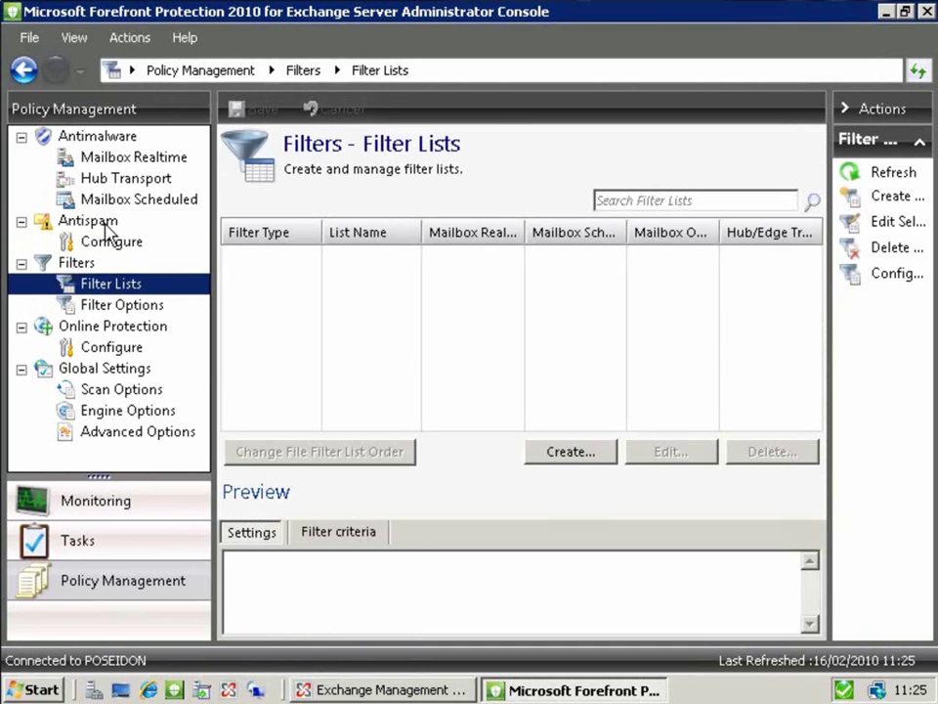
left_click(573, 463)
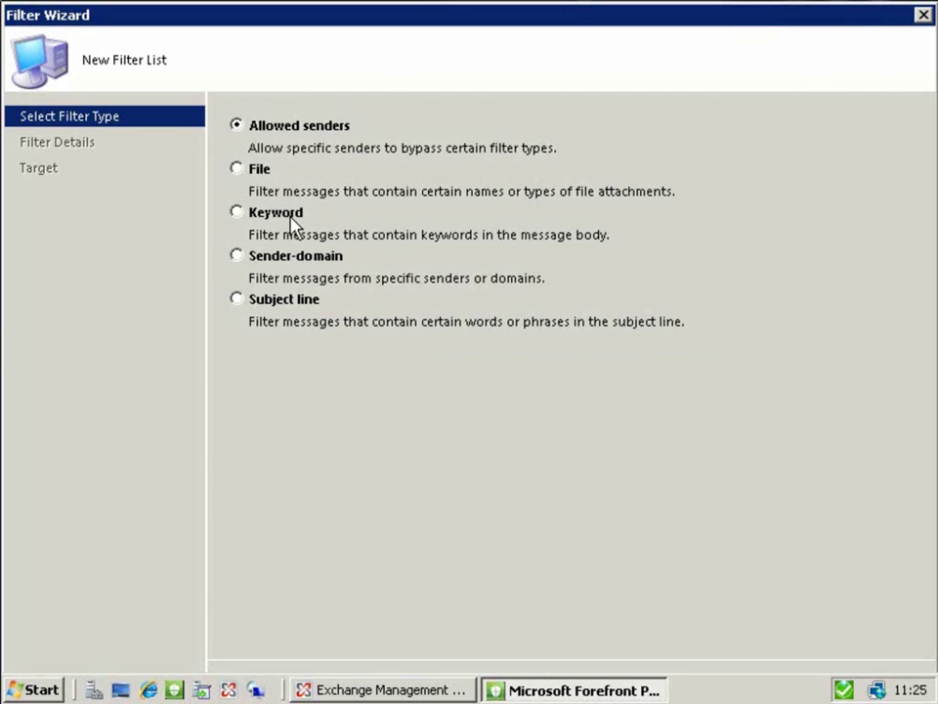
left_click(237, 171)
key("Return")
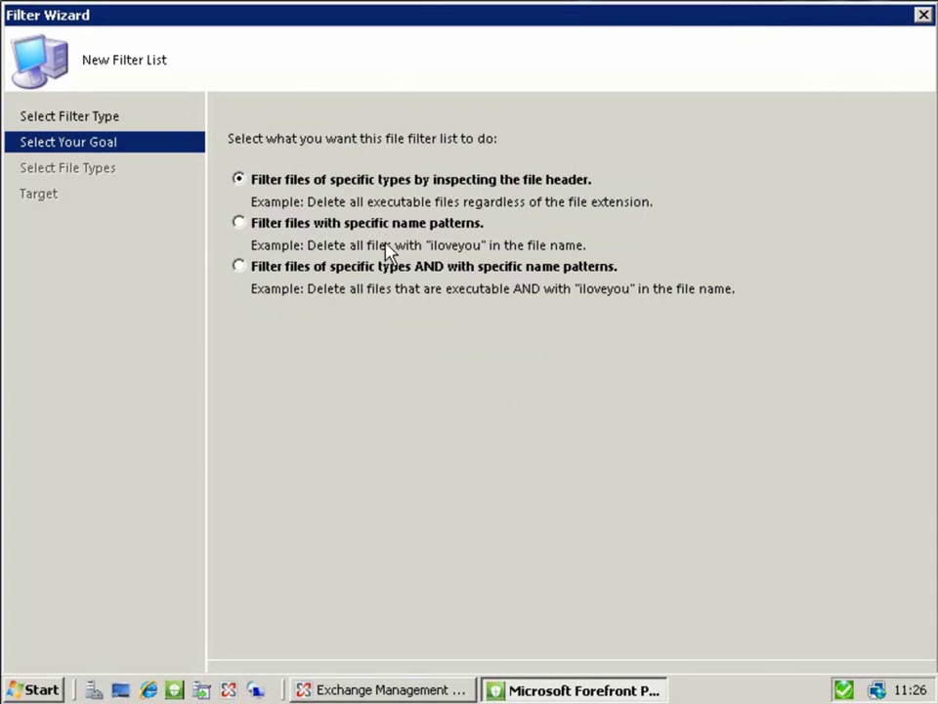
left_click(364, 224)
key("Return")
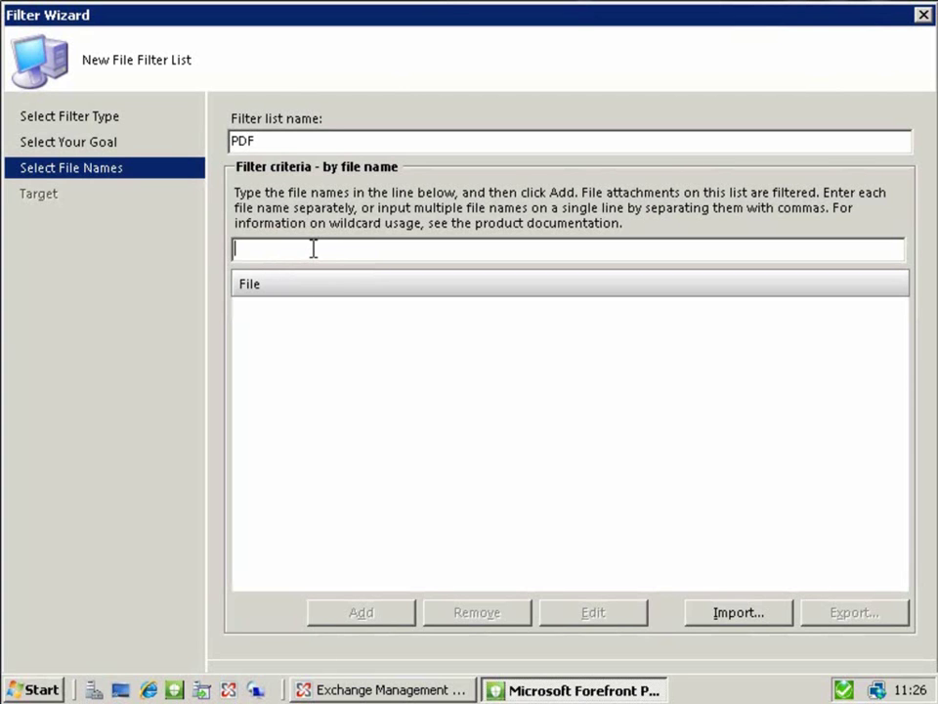
Name the filter list PDF with the file criterion *.pdf, look over its scan targets, and cancel the wizard.
type("*")
left_click(379, 621)
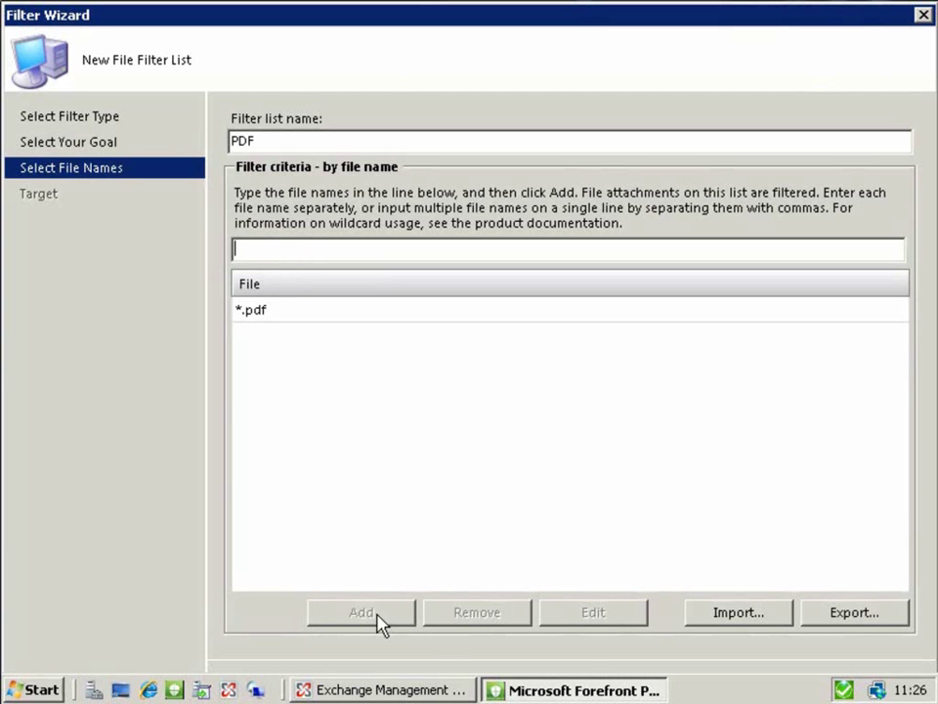
key("Return")
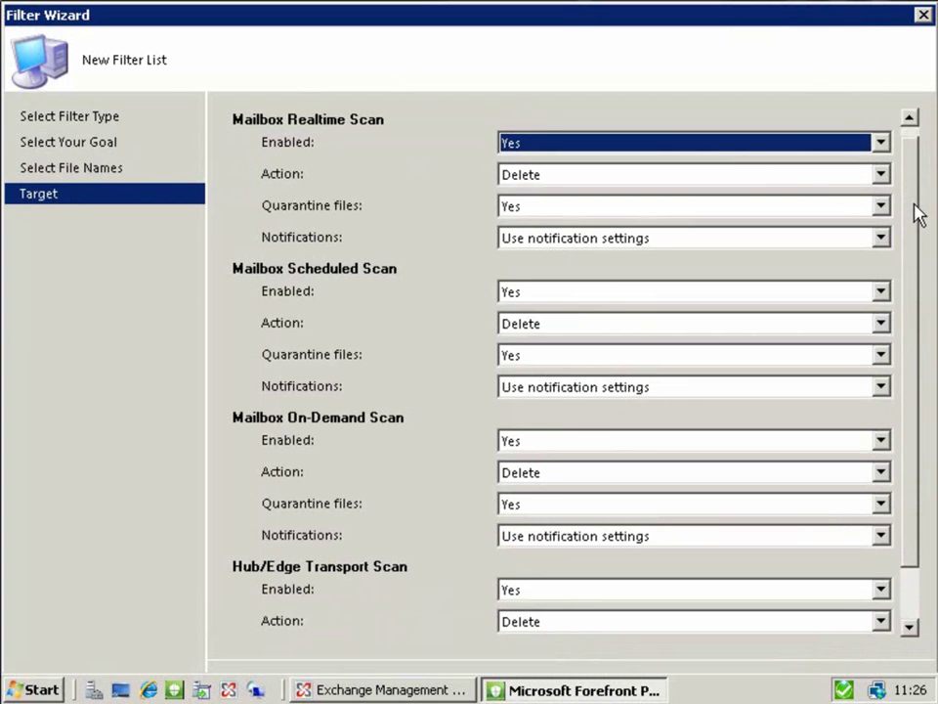
scroll(919, 367, "down", 2)
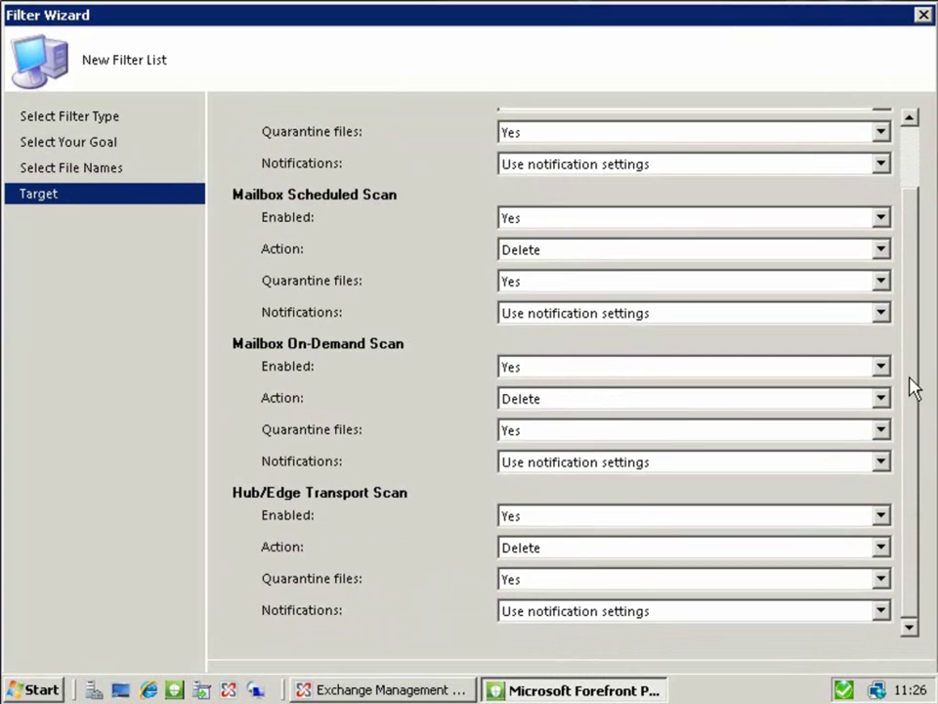
key("Escape")
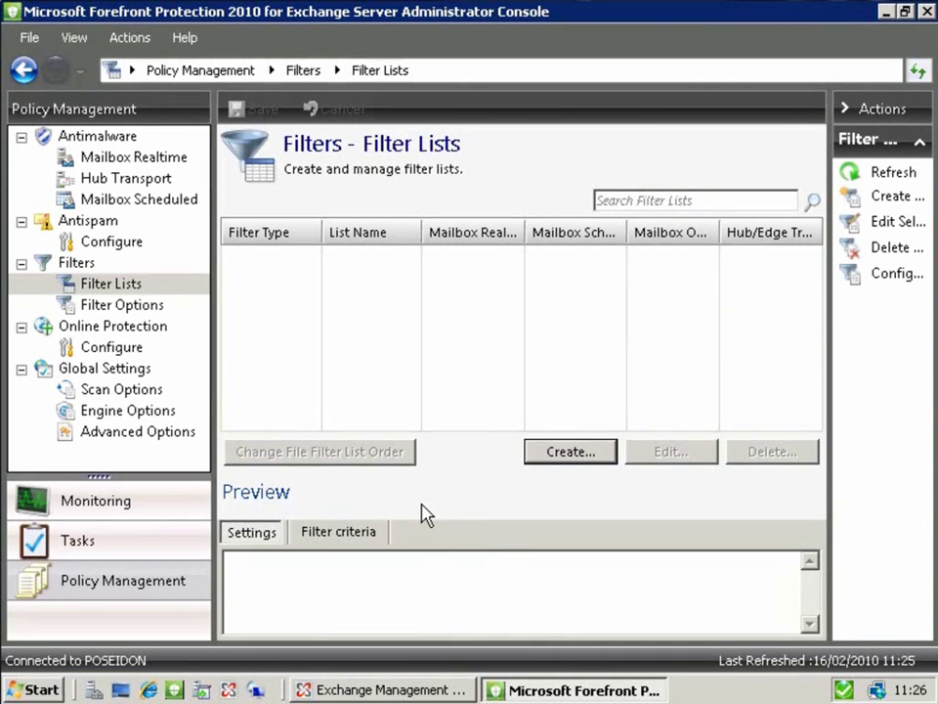
Review the global filter options and the deletion text used by the transport file filters.
left_click(145, 306)
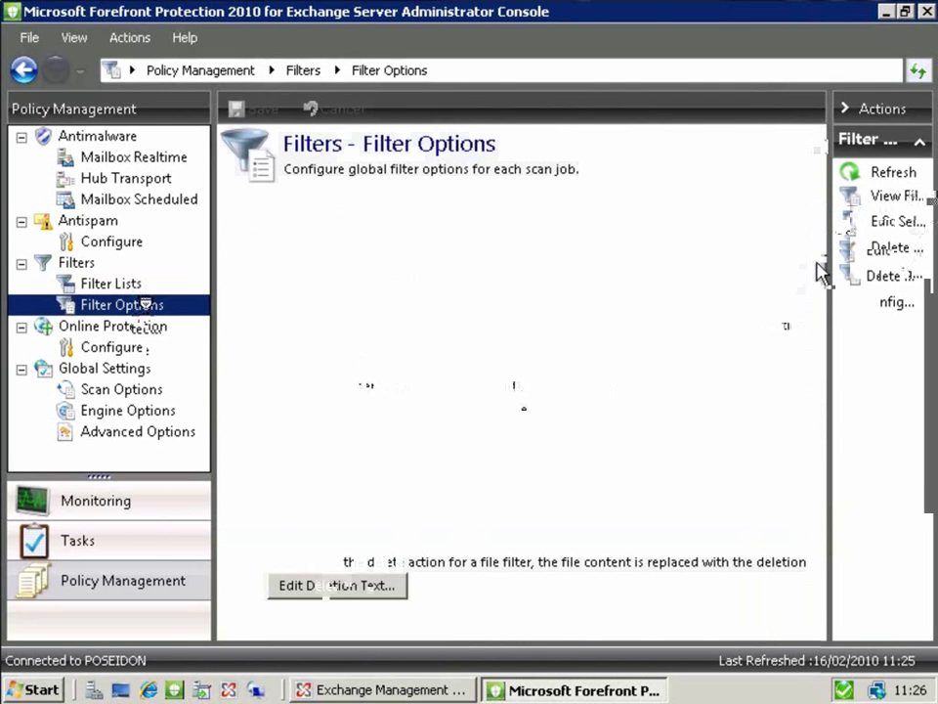
scroll(821, 301, "down", 5)
left_click_drag(821, 302, 812, 465)
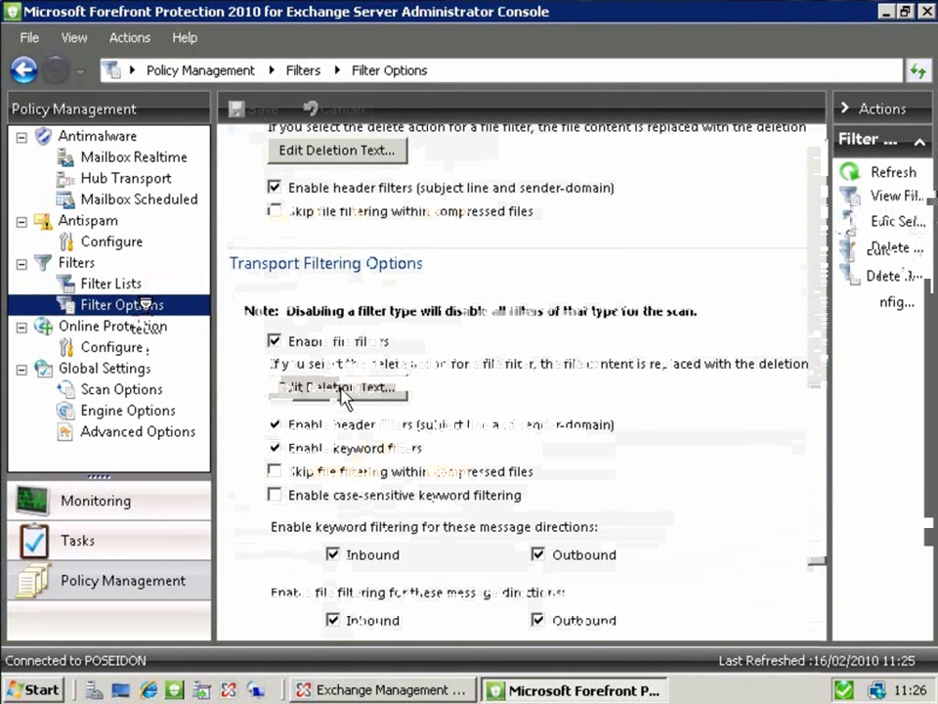
left_click(341, 391)
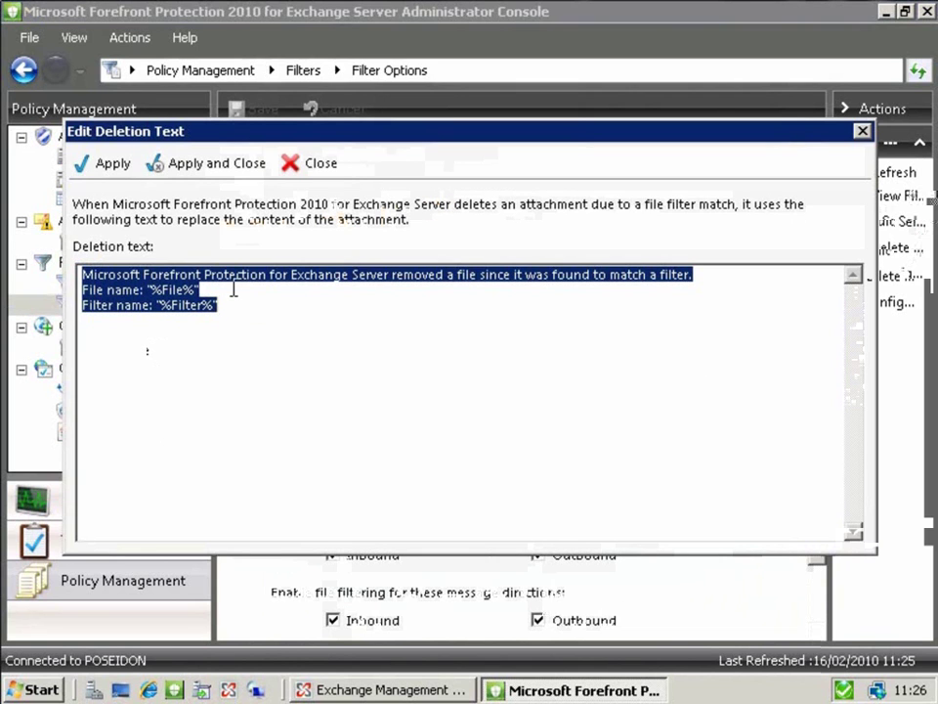
left_click(325, 165)
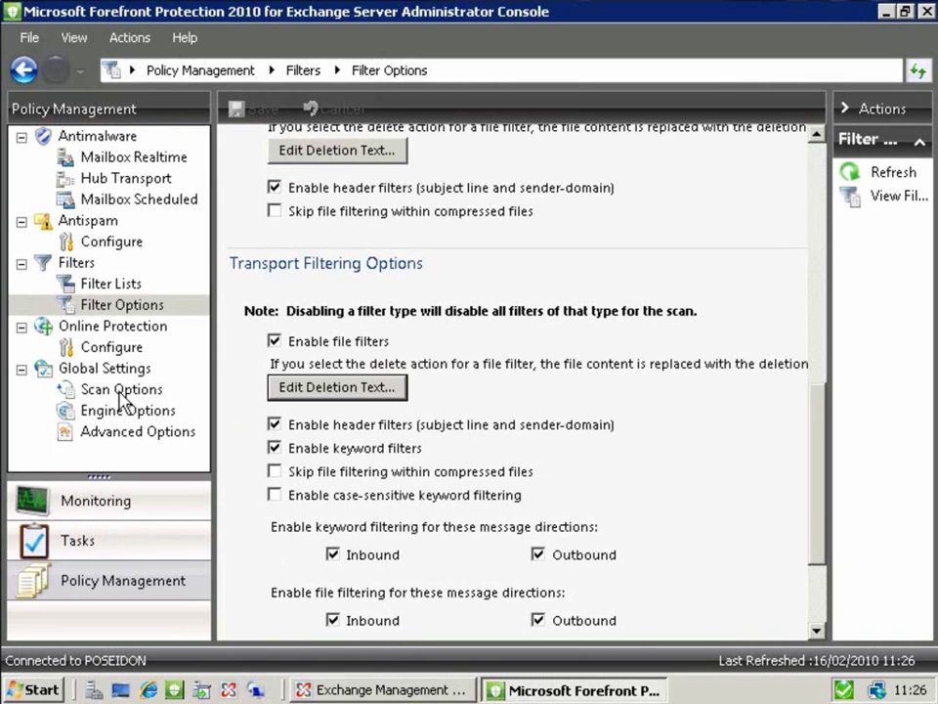
Open the Online Protection configuration page to view its gateway management and service credential settings.
left_click(116, 350)
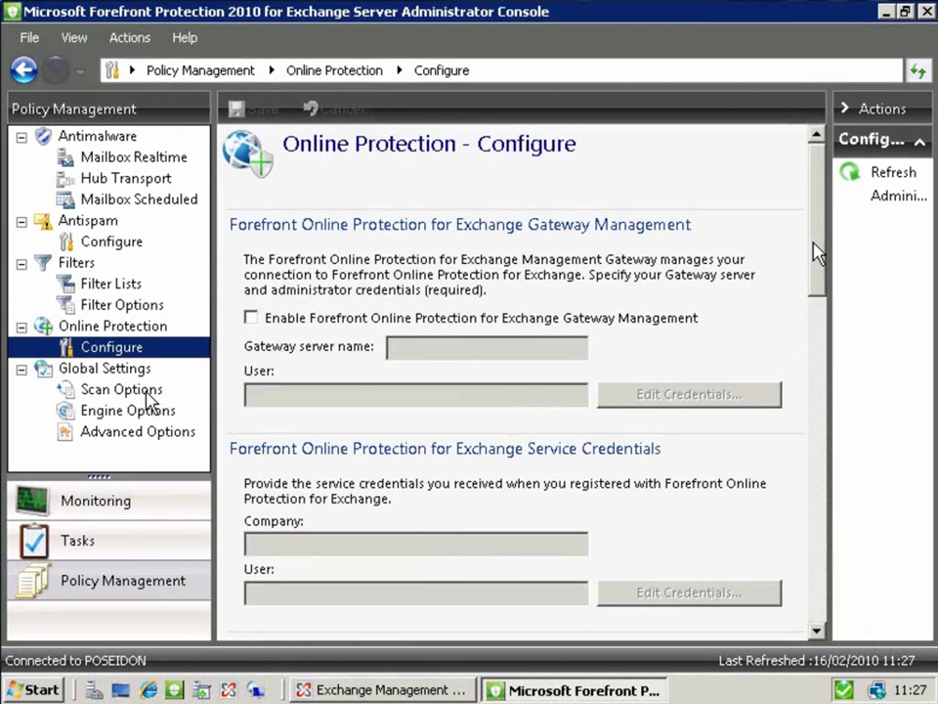
Review the global scan options for the realtime, transport and scheduled scan targets.
left_click(147, 391)
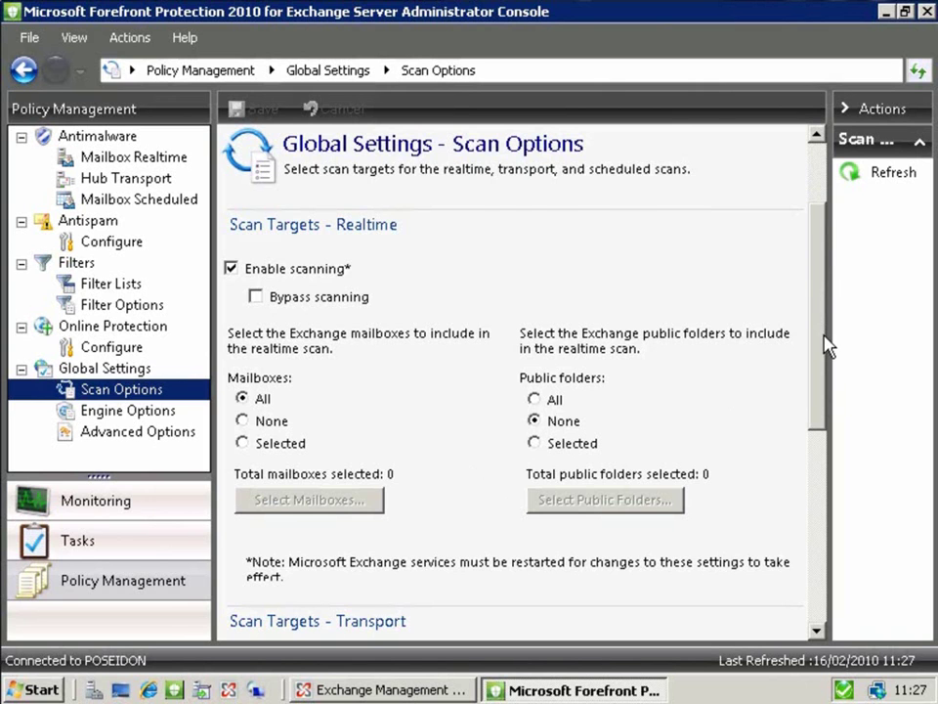
scroll(826, 342, "down", 3)
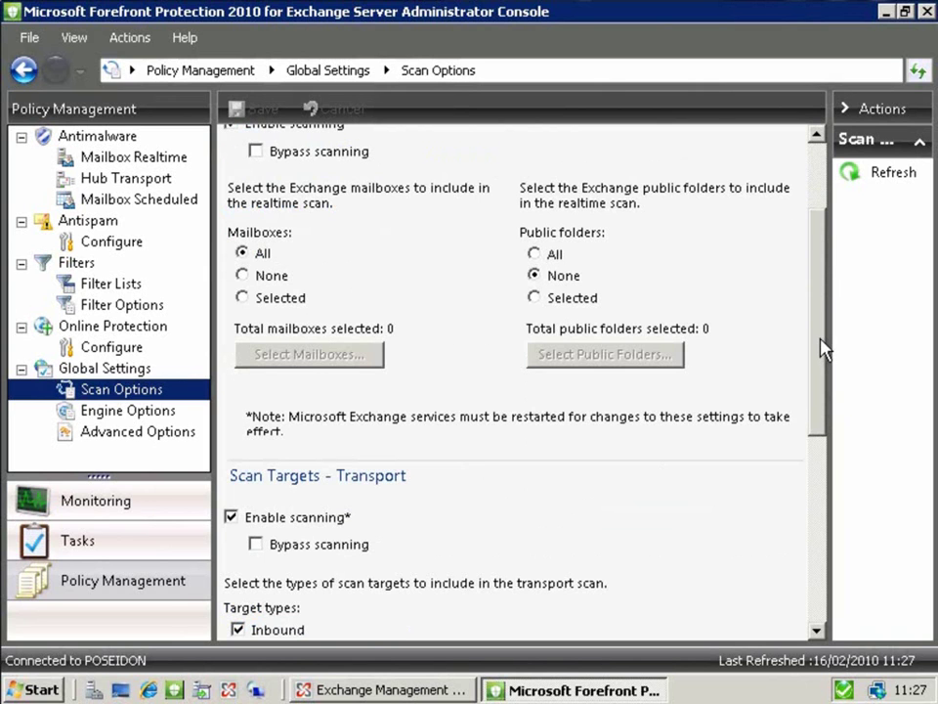
scroll(822, 459, "down", 5)
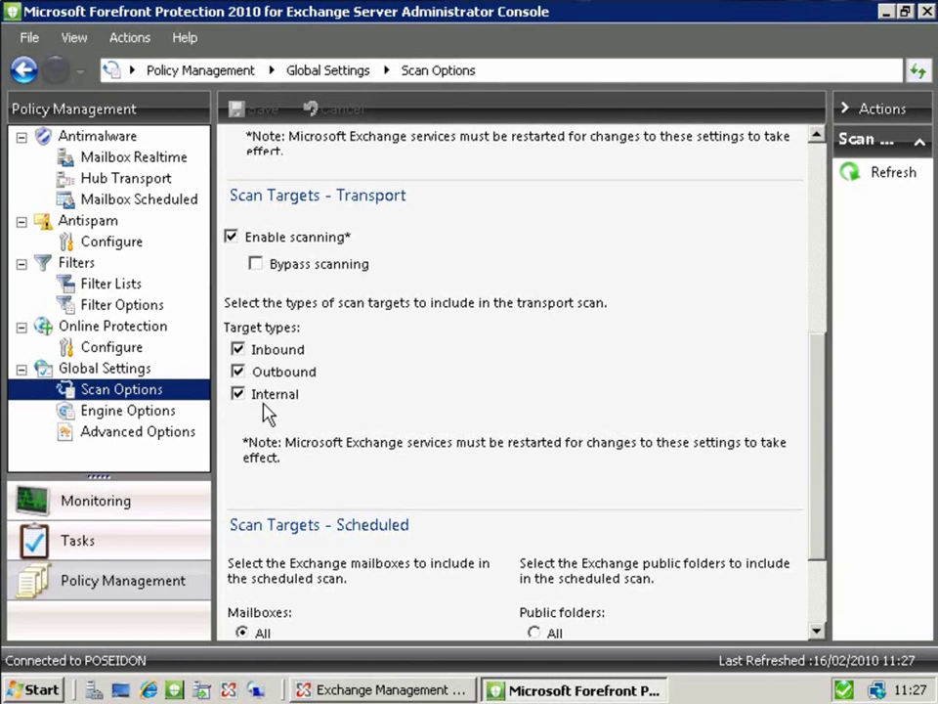
scroll(645, 471, "down", 3)
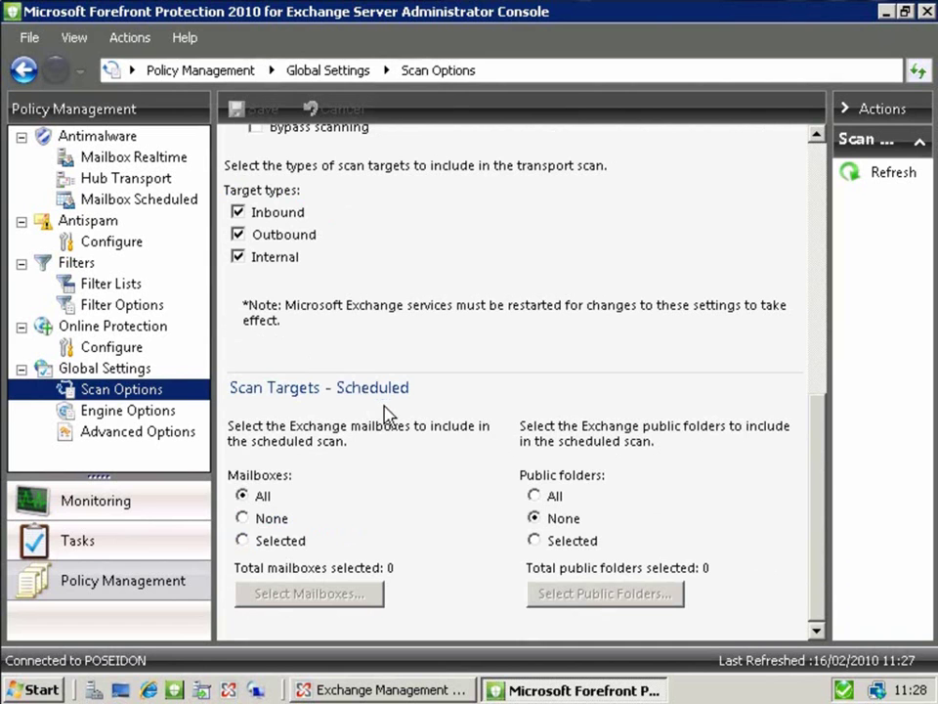
Review the global engine options for UNC authentication, the proxy server and additional engine update settings.
left_click(136, 411)
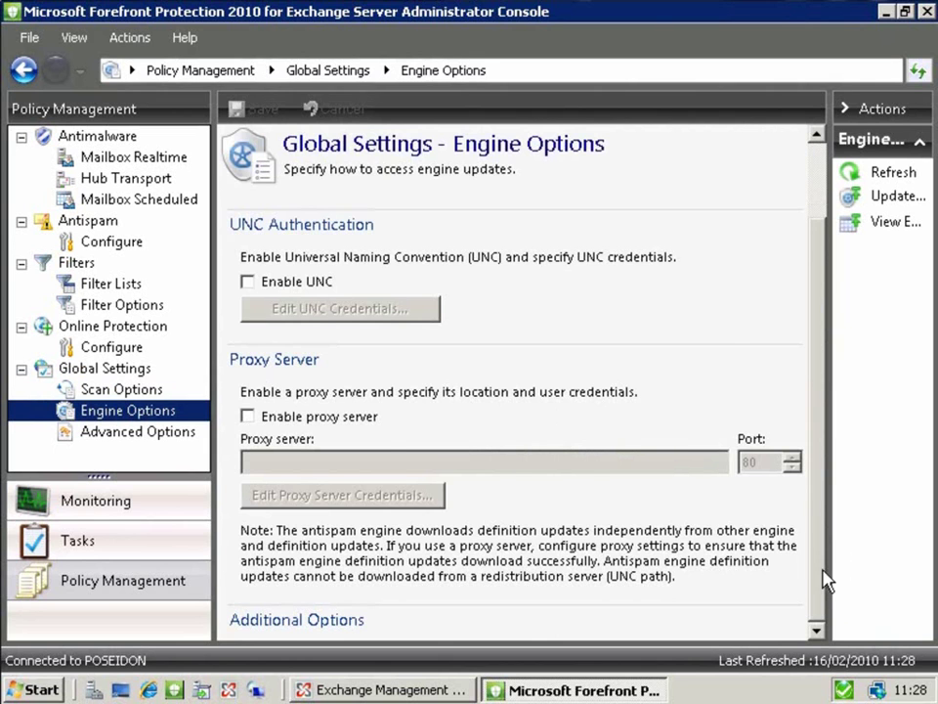
scroll(815, 586, "down", 2)
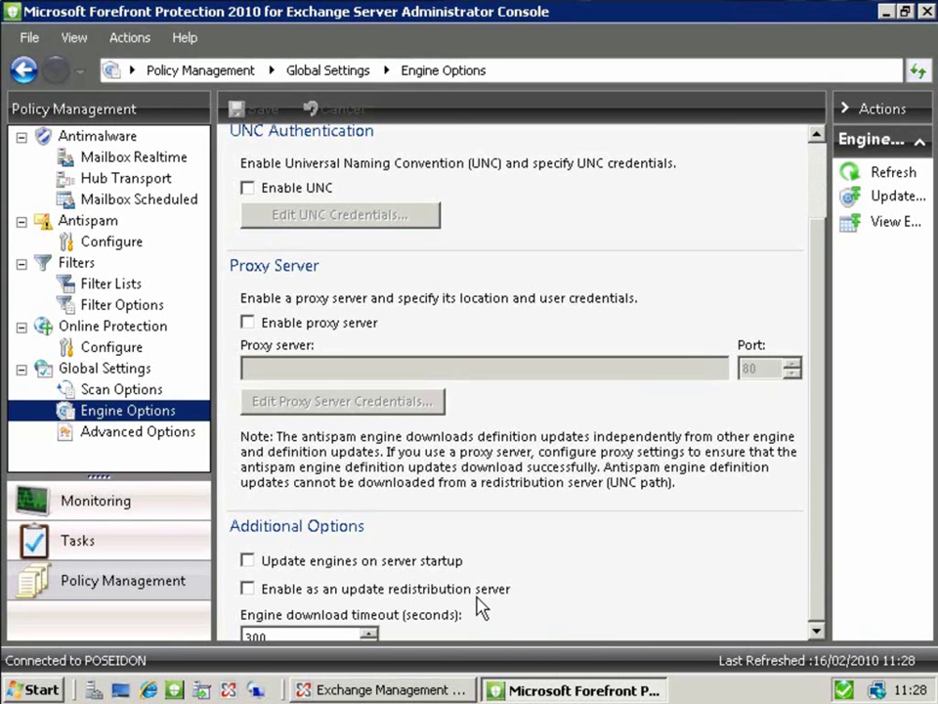
Examine the global advanced options from scan settings and deletion criteria through threshold levels, specialty file types and logging.
left_click(113, 433)
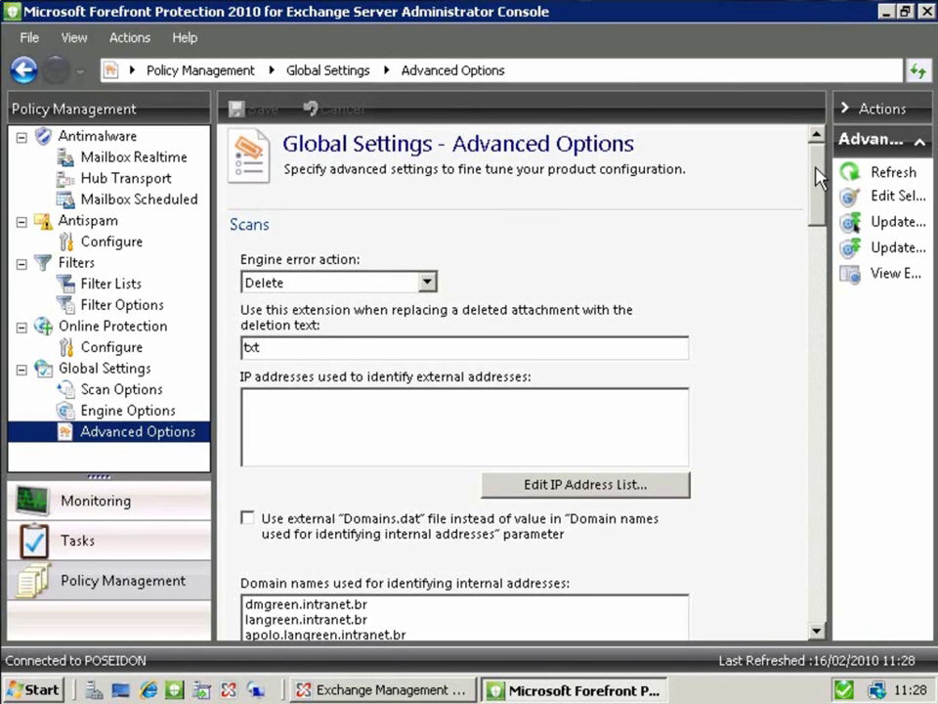
left_click_drag(819, 179, 822, 202)
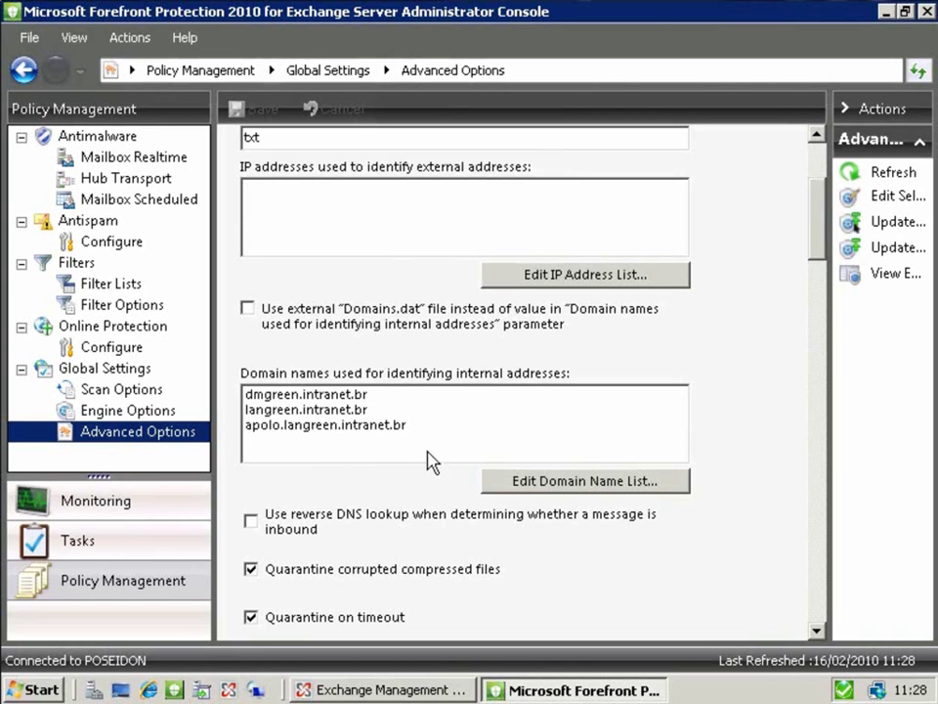
left_click_drag(820, 241, 823, 288)
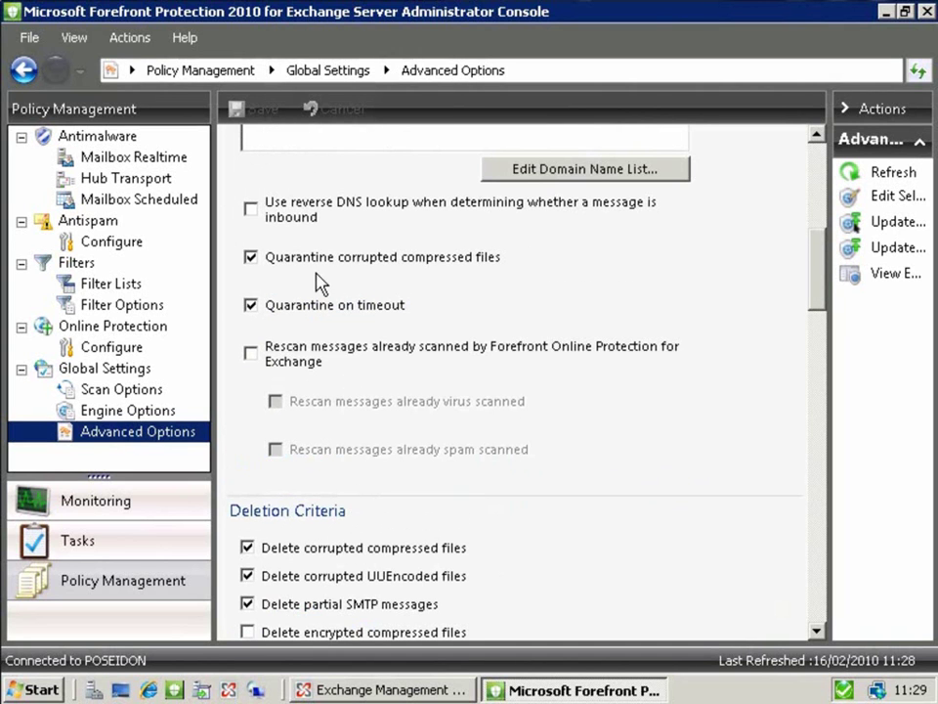
left_click_drag(817, 304, 819, 354)
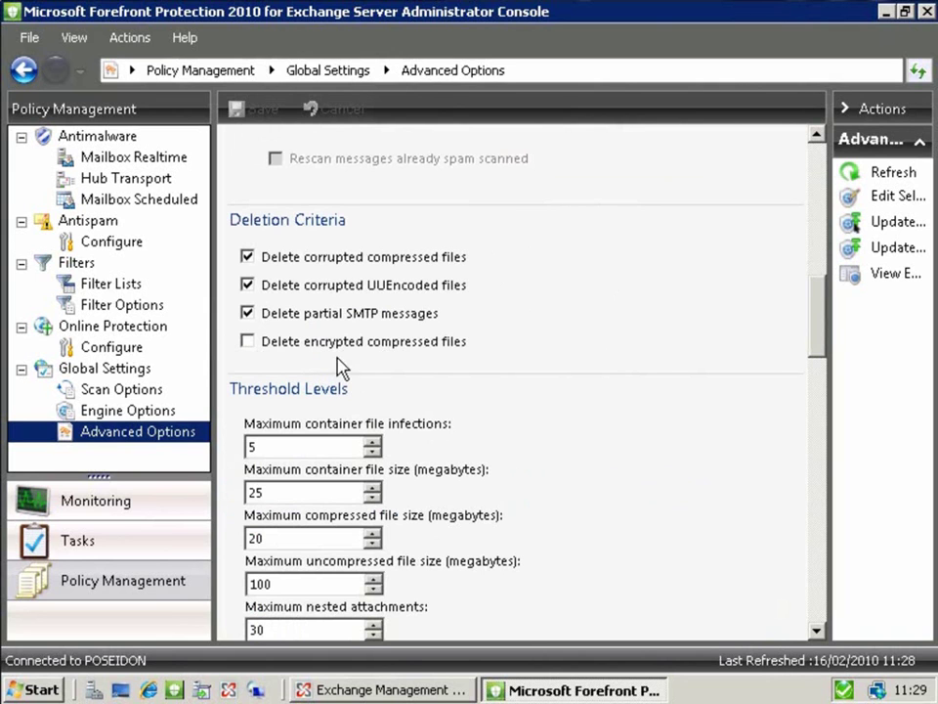
left_click_drag(820, 313, 824, 394)
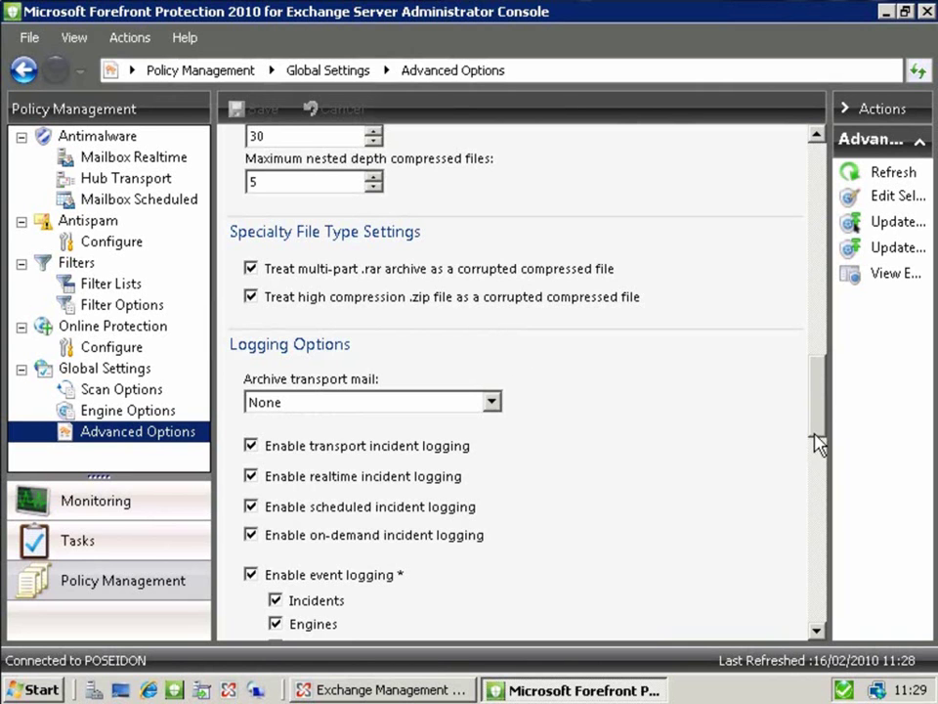
left_click_drag(825, 453, 823, 491)
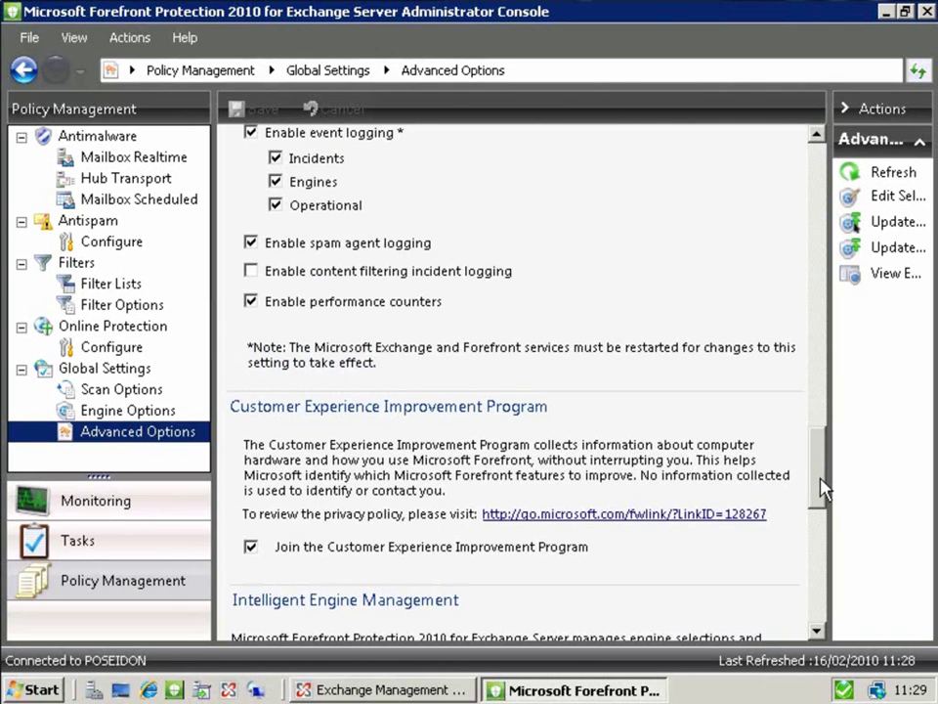
Examine the engine selection and update scheduling under Intelligent Engine Management, and return to the start of the advanced options.
left_click_drag(821, 491, 818, 610)
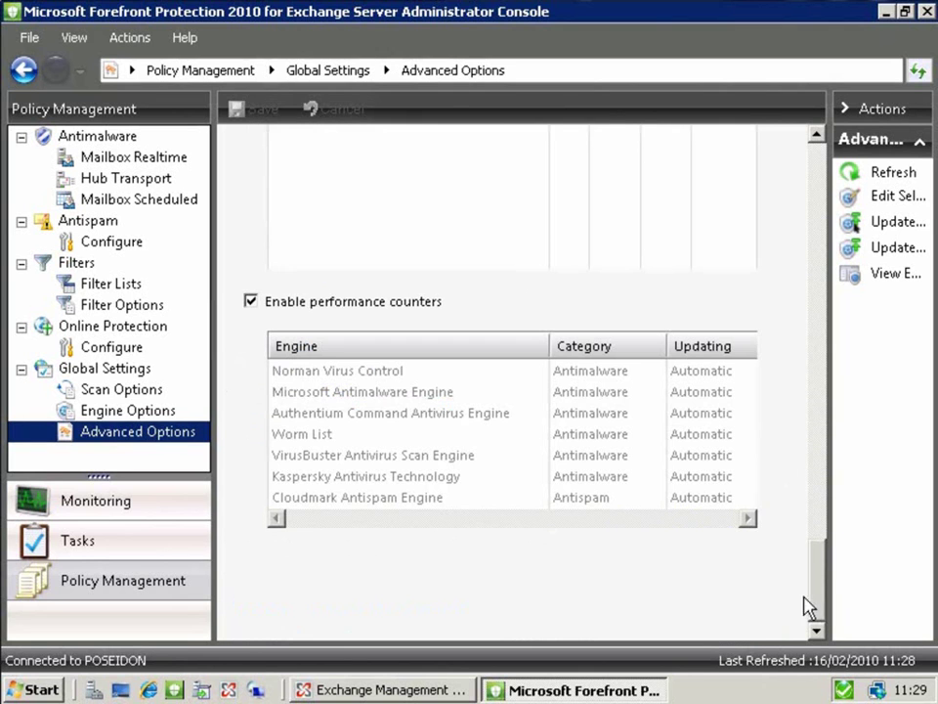
mouse_move(819, 592)
left_mouse_down()
mouse_move(822, 523)
mouse_move(820, 618)
mouse_move(819, 541)
mouse_move(819, 593)
mouse_move(819, 584)
left_mouse_up()
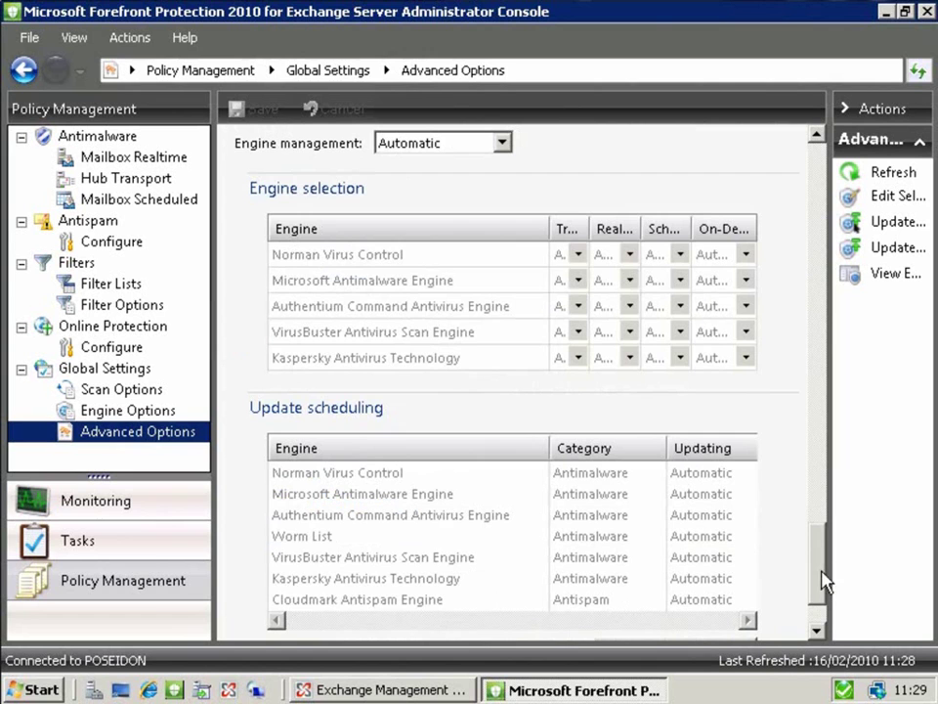
scroll(811, 616, "down", 2)
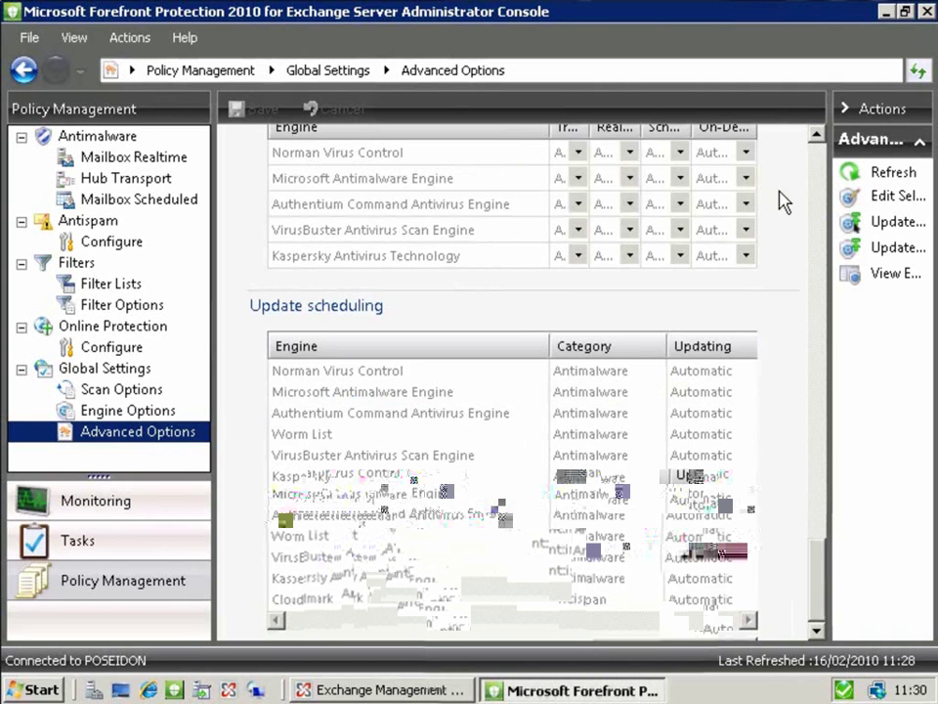
left_click(818, 166)
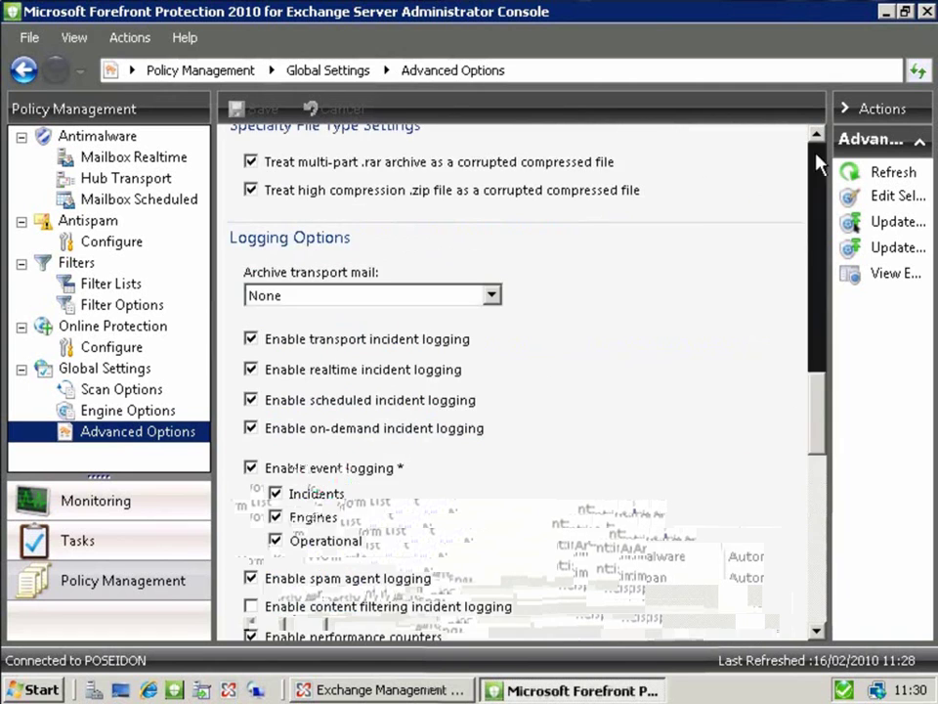
left_click(817, 164)
left_click(817, 164)
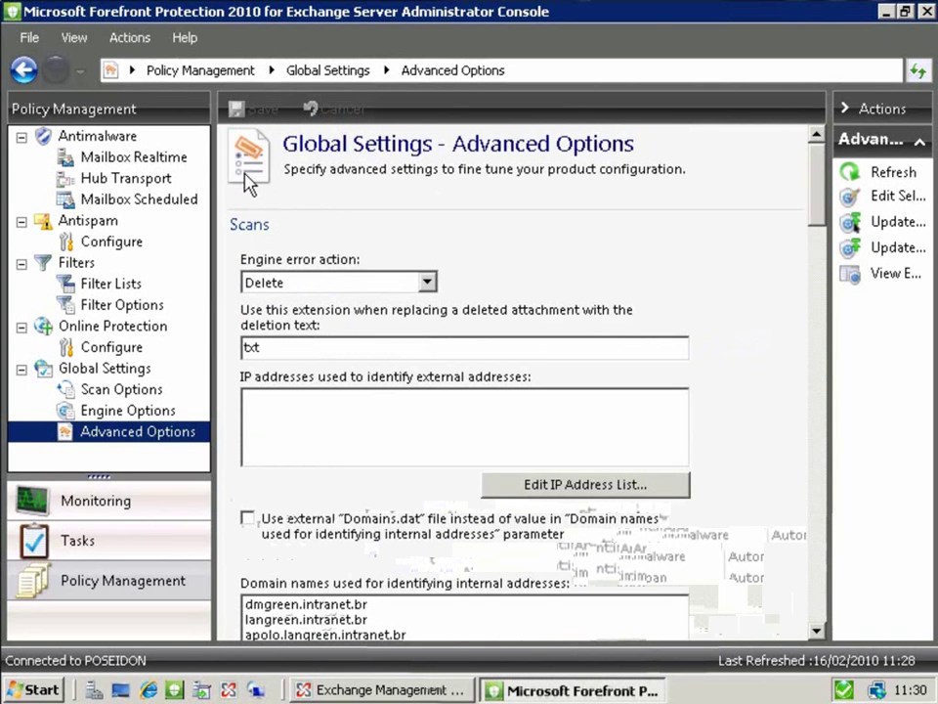